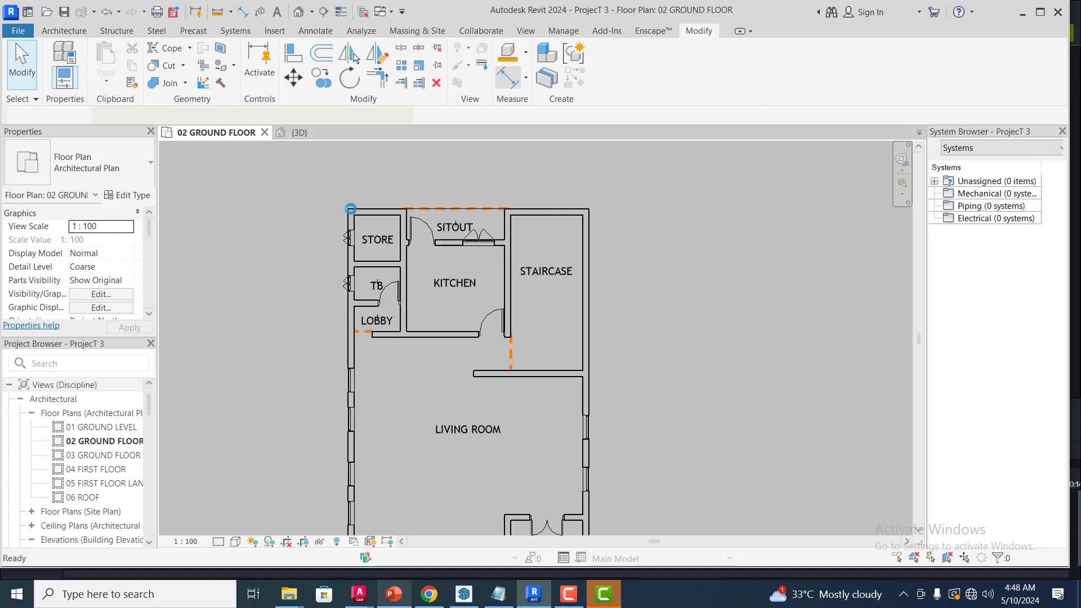
# Place an overall aligned dimension between the two outer side wall faces, above the Store, Sitout and Staircase.
pyautogui.press('d')
pyautogui.press('i')
pyautogui.scroll(2, 349, 218)
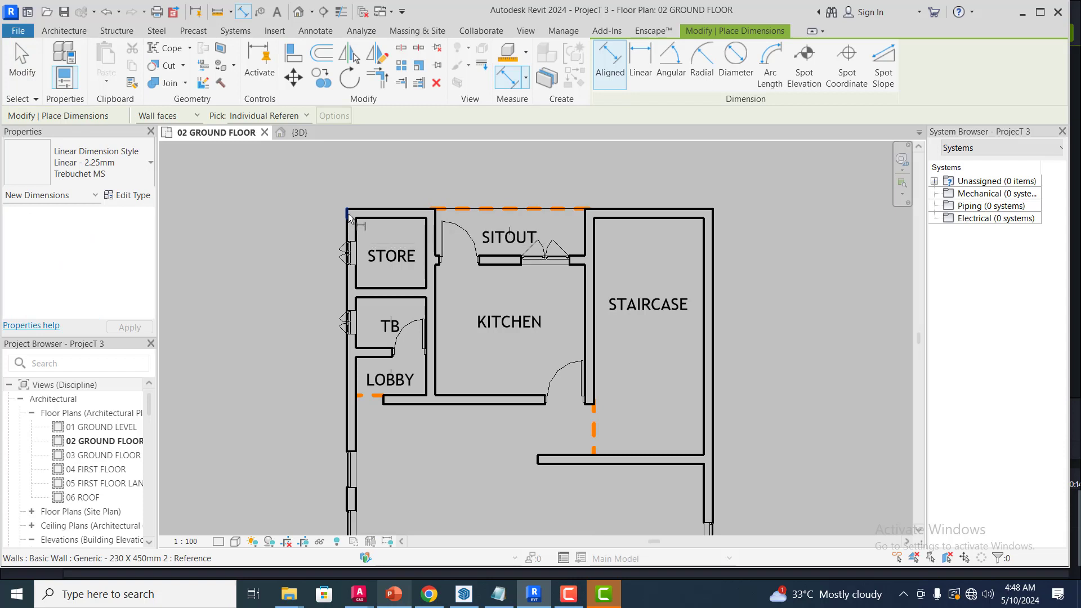
pyautogui.click(347, 218)
pyautogui.click(713, 215)
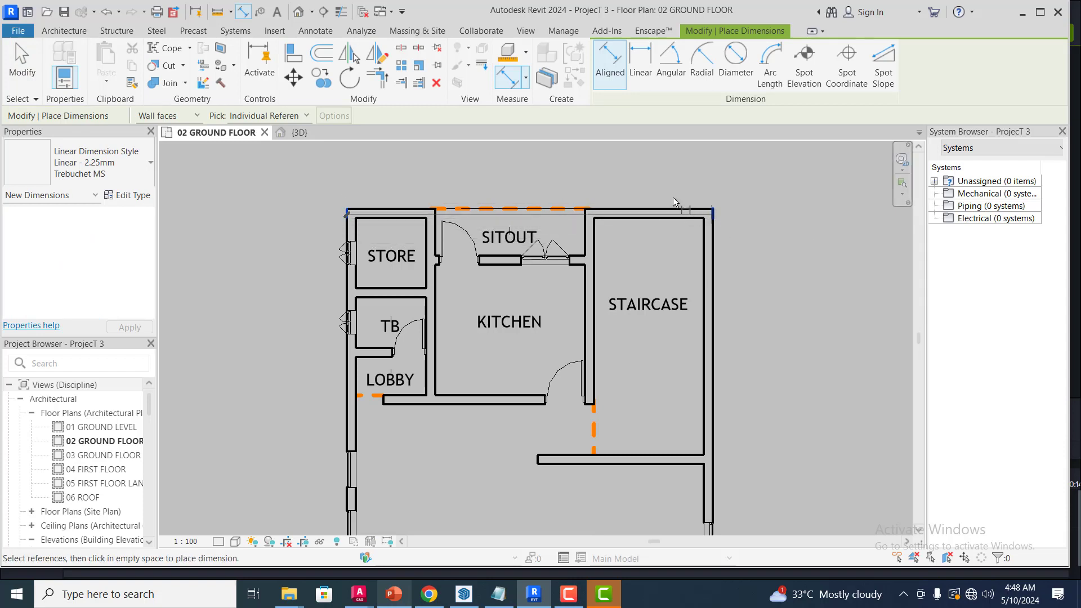
pyautogui.scroll(-2, 673, 197)
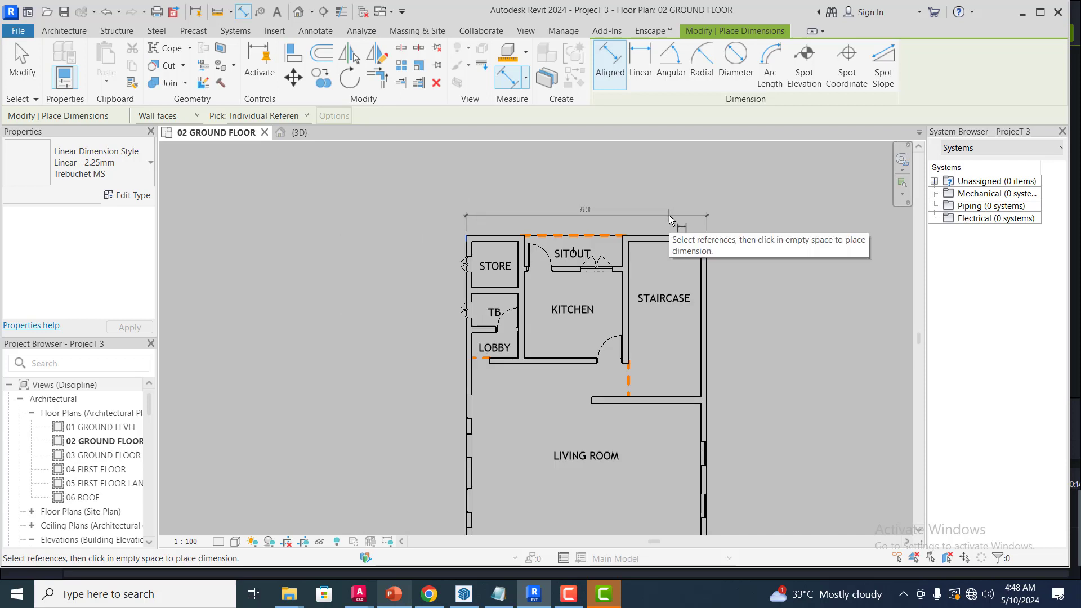
pyautogui.click(668, 215)
# Start a chained aligned dimension from the Store's outer side wall face, through its Sitout-side wall face, to the near jamb of the Sitout door.
pyautogui.scroll(2, 688, 233)
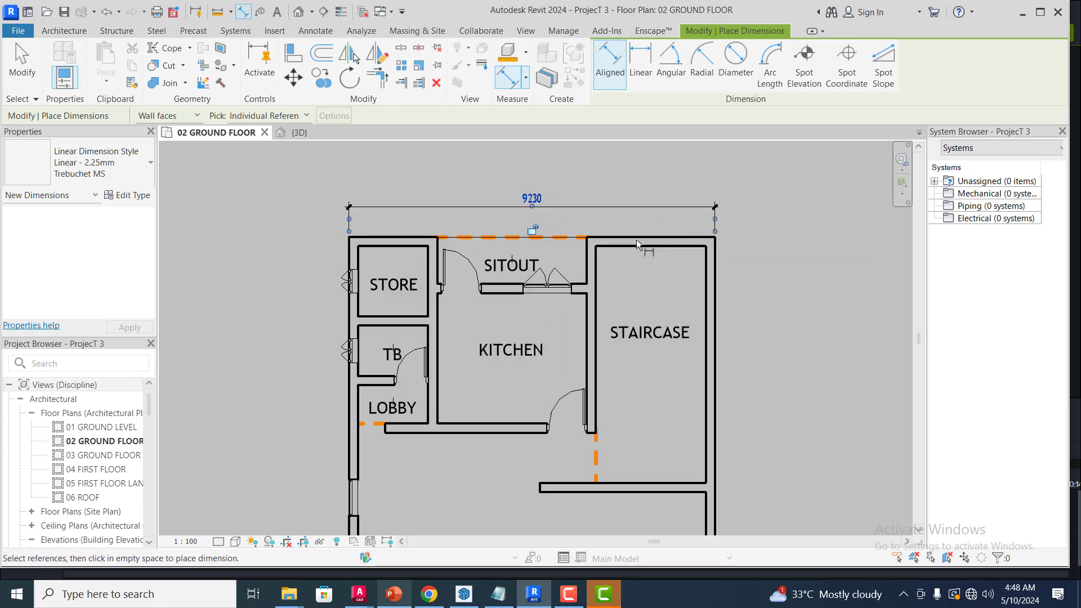
pyautogui.scroll(2, 383, 244)
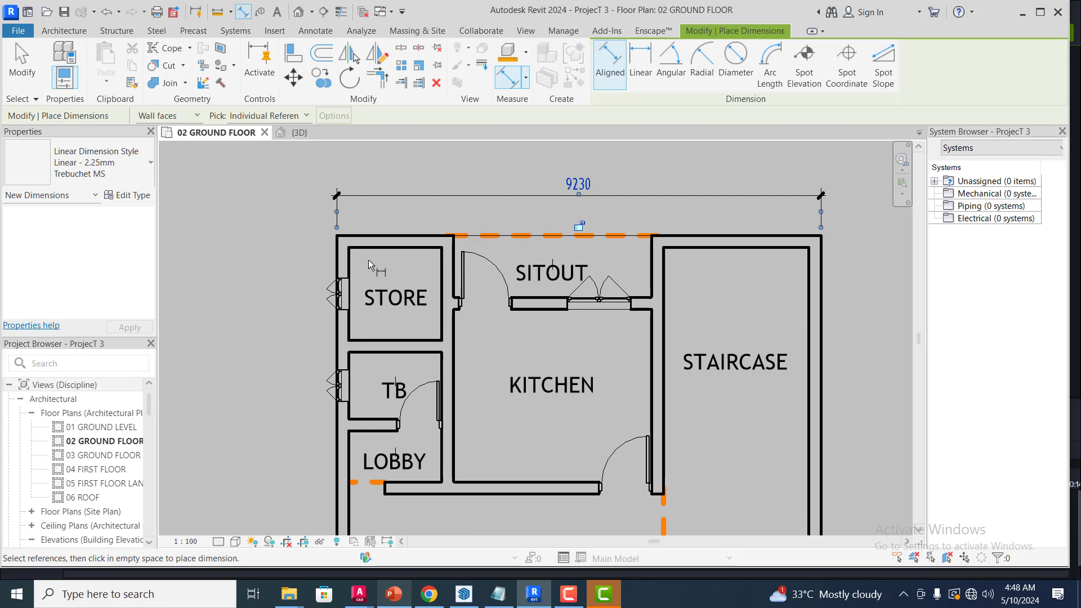
pyautogui.click(338, 240)
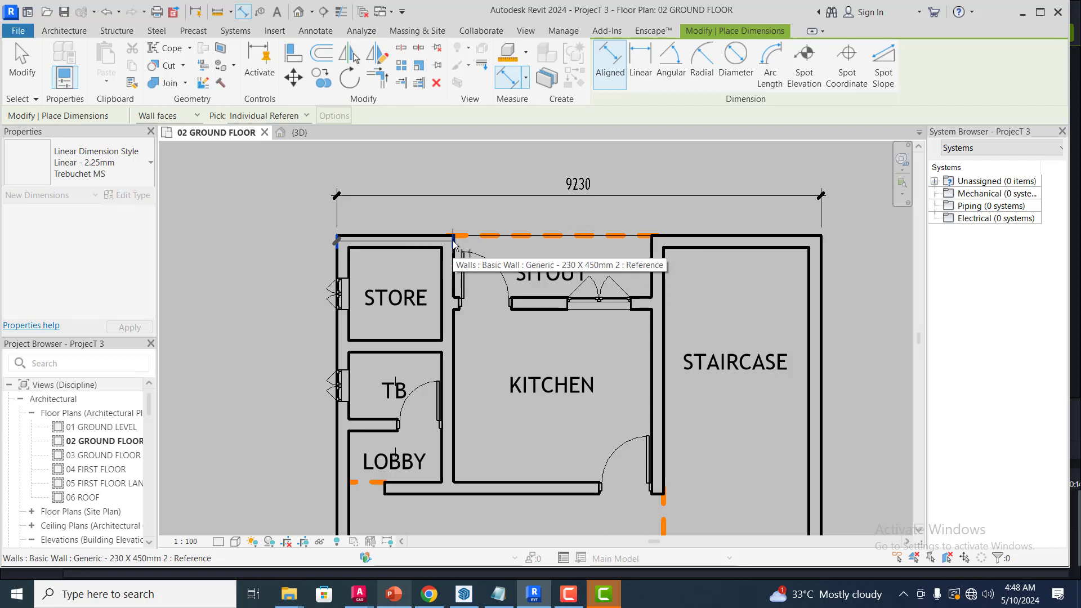
pyautogui.click(454, 242)
pyautogui.scroll(3, 458, 298)
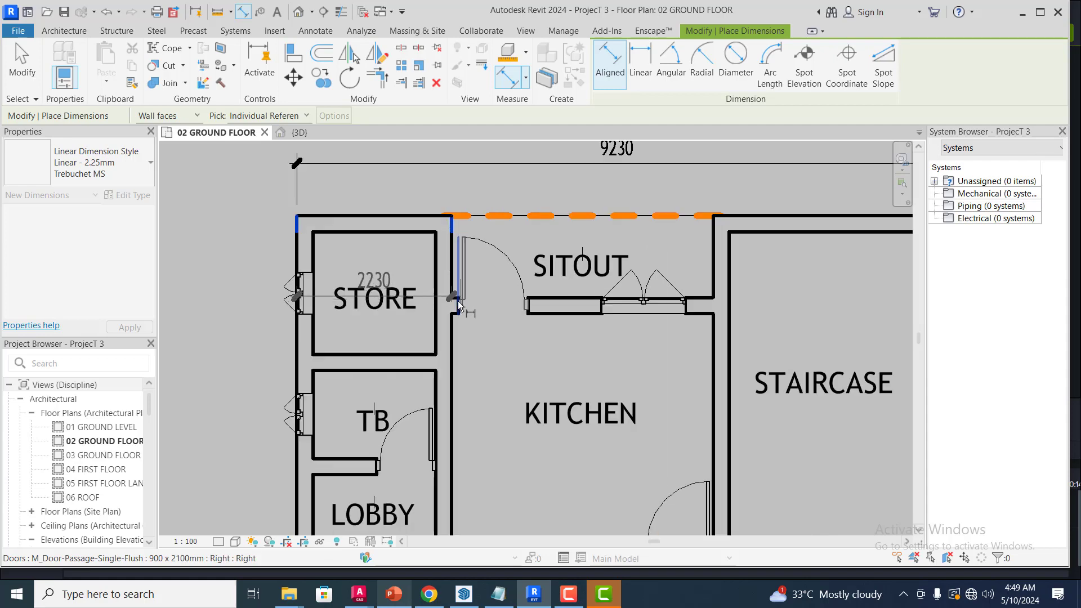
pyautogui.scroll(2, 458, 310)
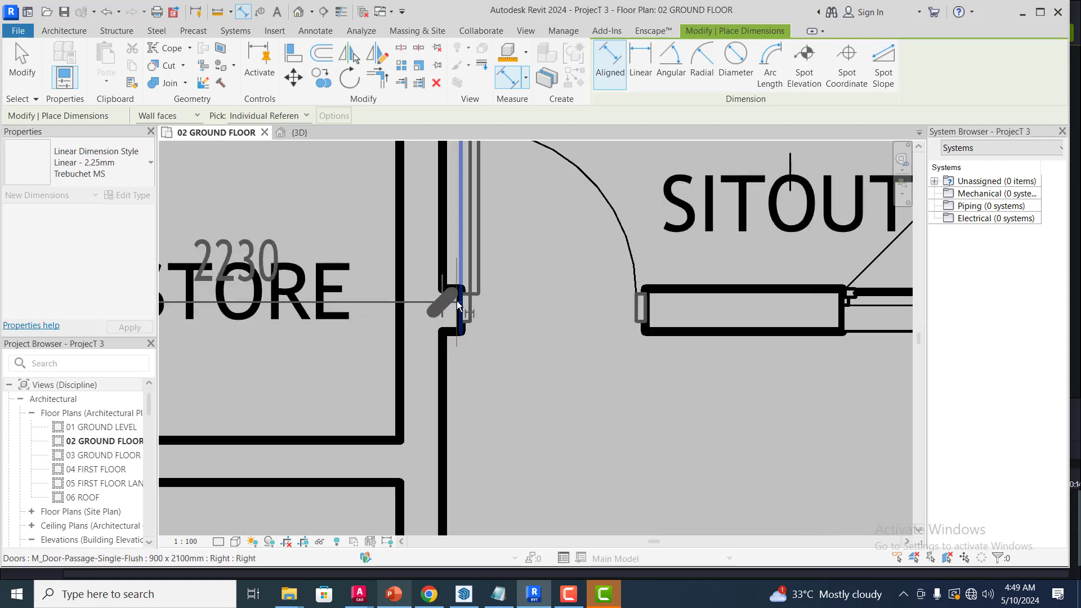
pyautogui.click(458, 300)
pyautogui.scroll(-4, 405, 341)
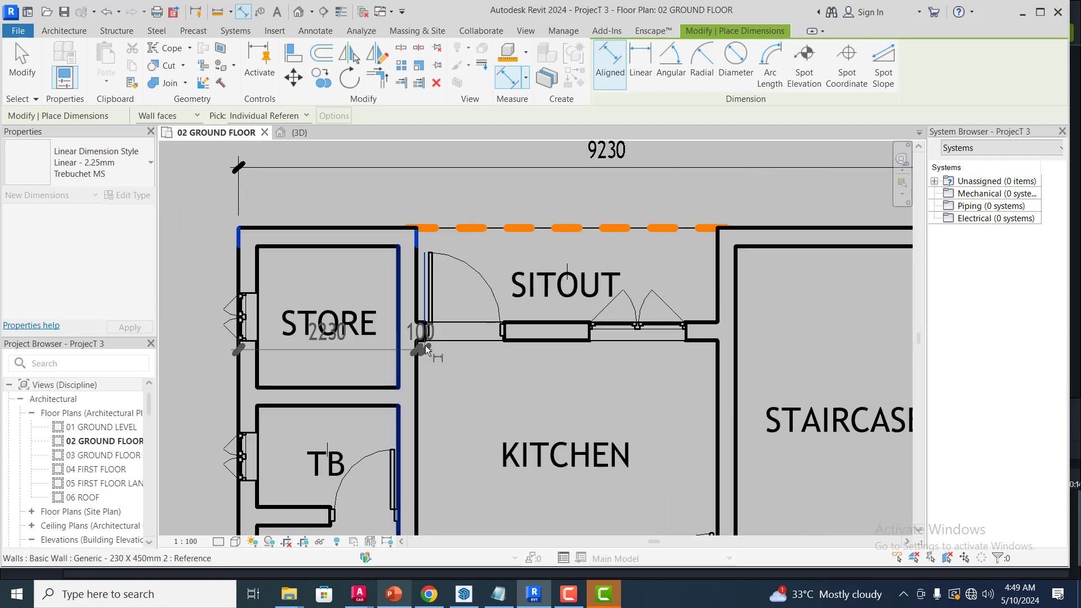
# Extend the dimension chain to the door's far jamb, both edges of the kitchen window and the wall face beside it.
pyautogui.scroll(3, 508, 319)
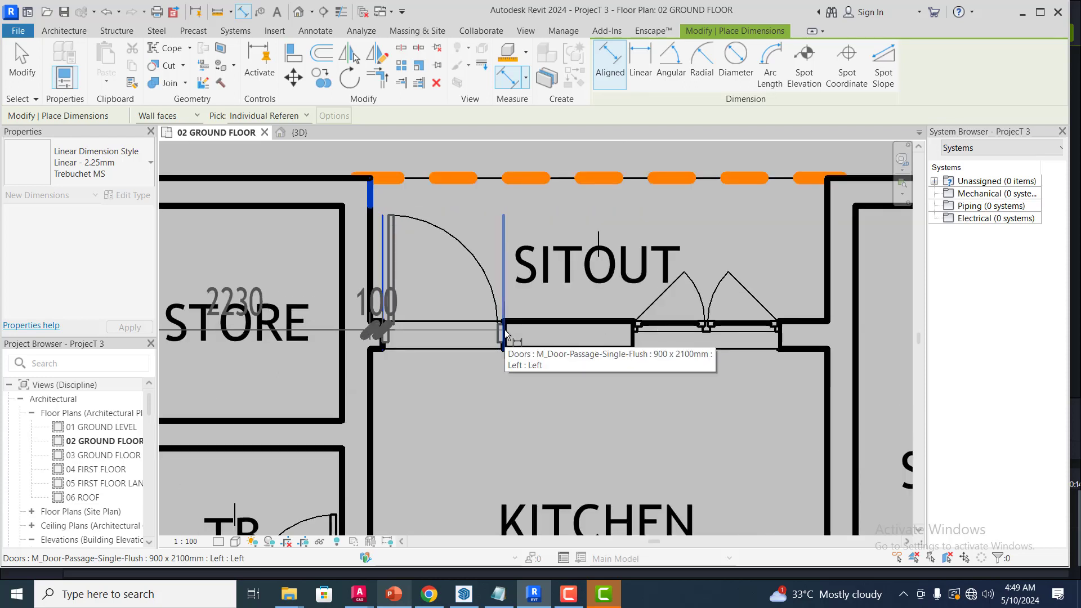
pyautogui.click(635, 334)
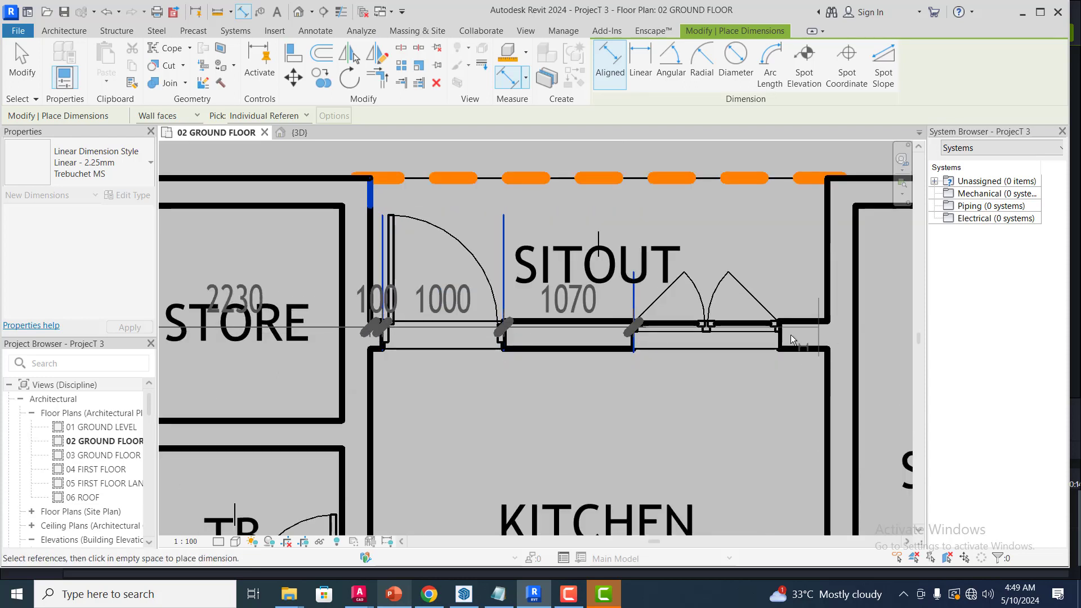
pyautogui.click(778, 335)
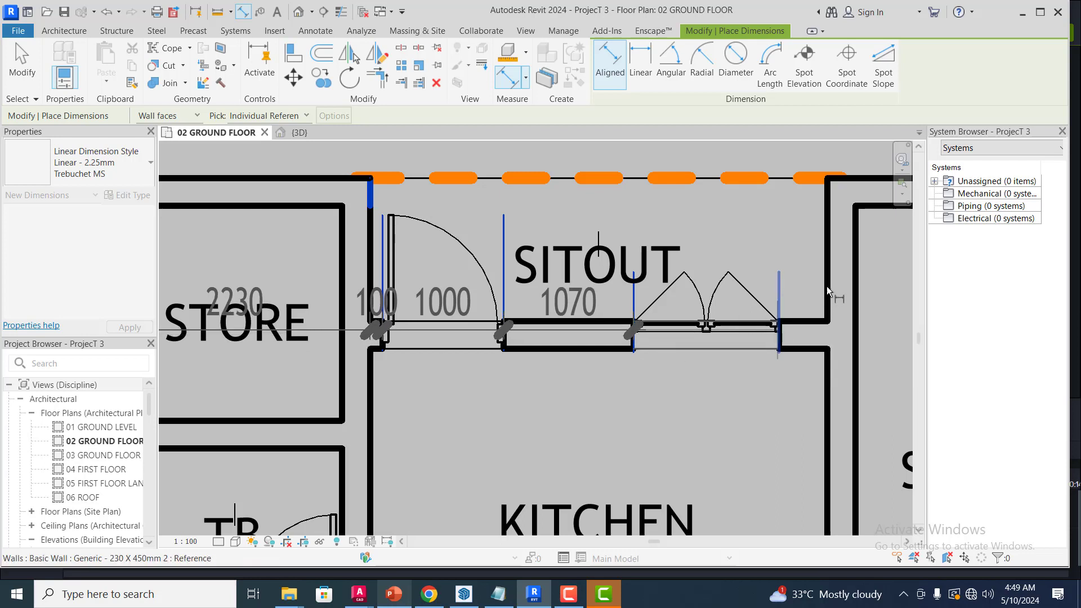
pyautogui.scroll(-2, 826, 291)
pyautogui.click(827, 303)
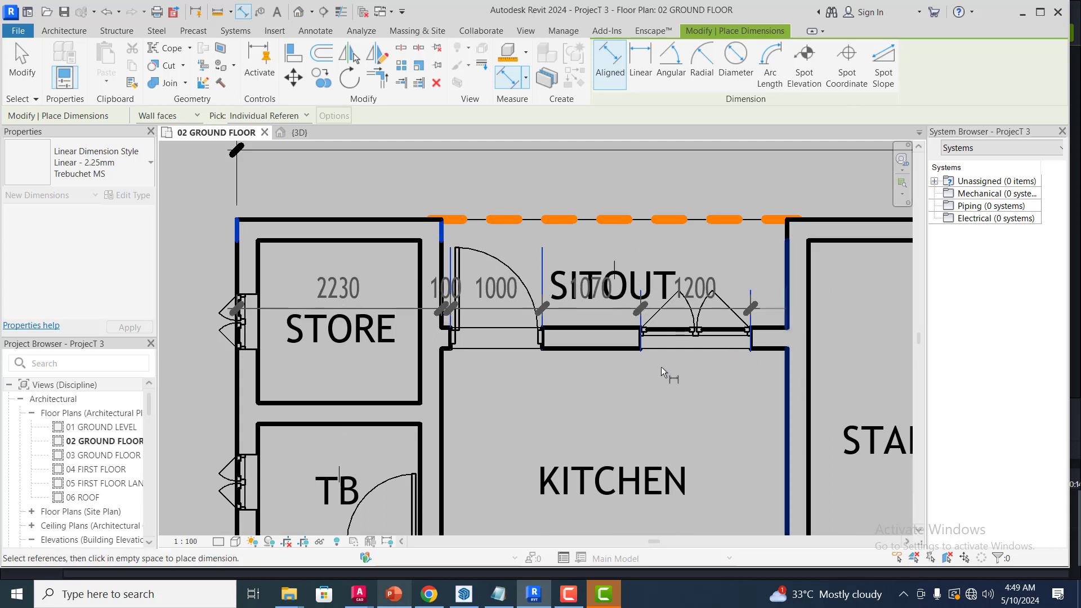
pyautogui.scroll(-2, 515, 371)
pyautogui.click(512, 381)
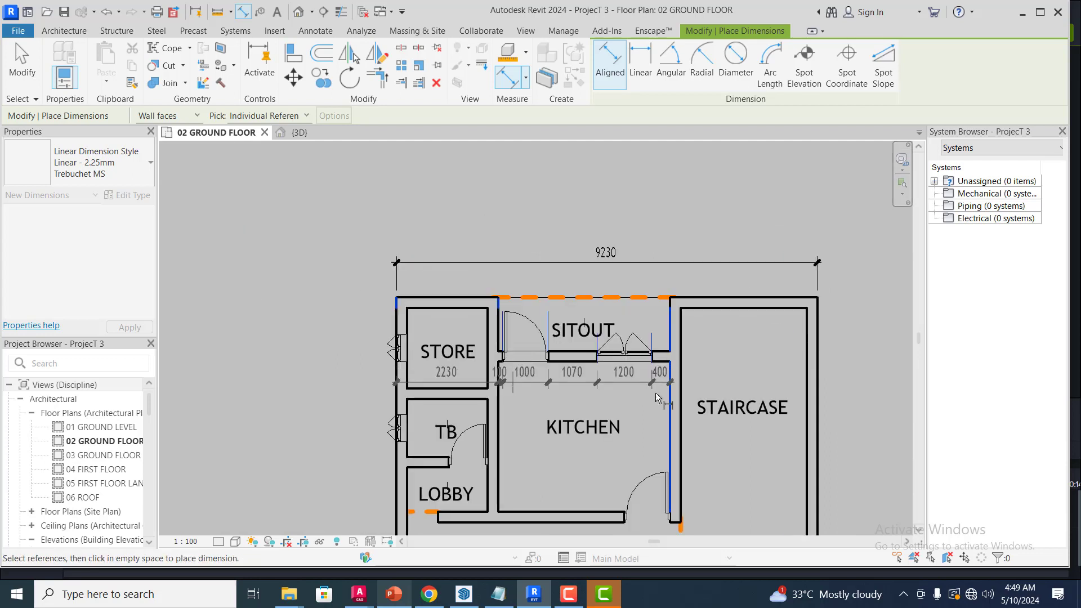
# End the dimension chain at the Staircase's outer side wall face and place it between the building and the overall dimension.
pyautogui.moveTo(817, 313); pyautogui.dragTo(713, 368, button='middle')
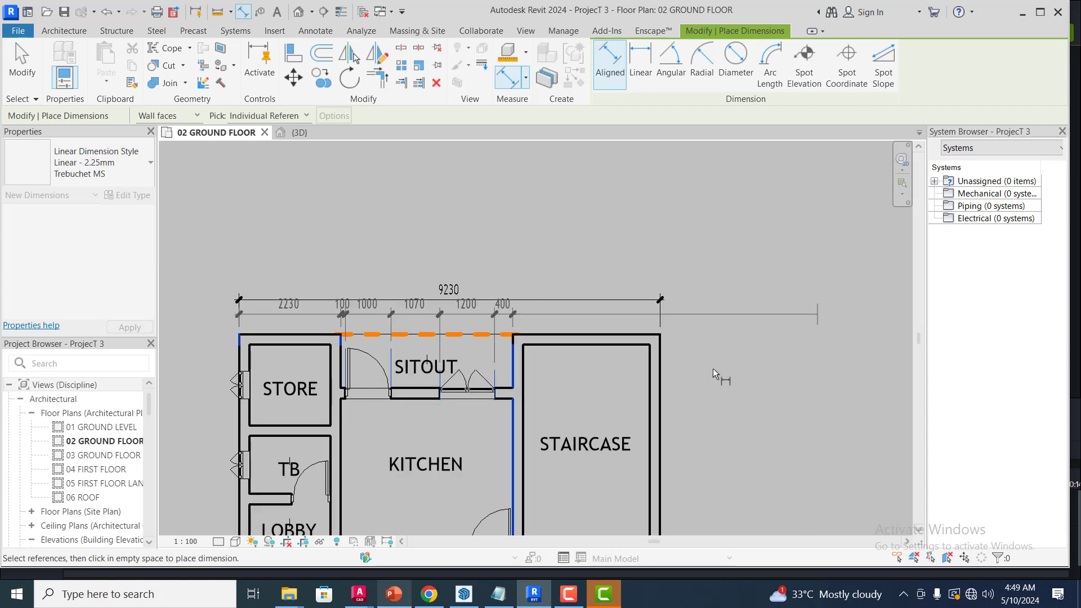
pyautogui.click(657, 373)
pyautogui.click(612, 313)
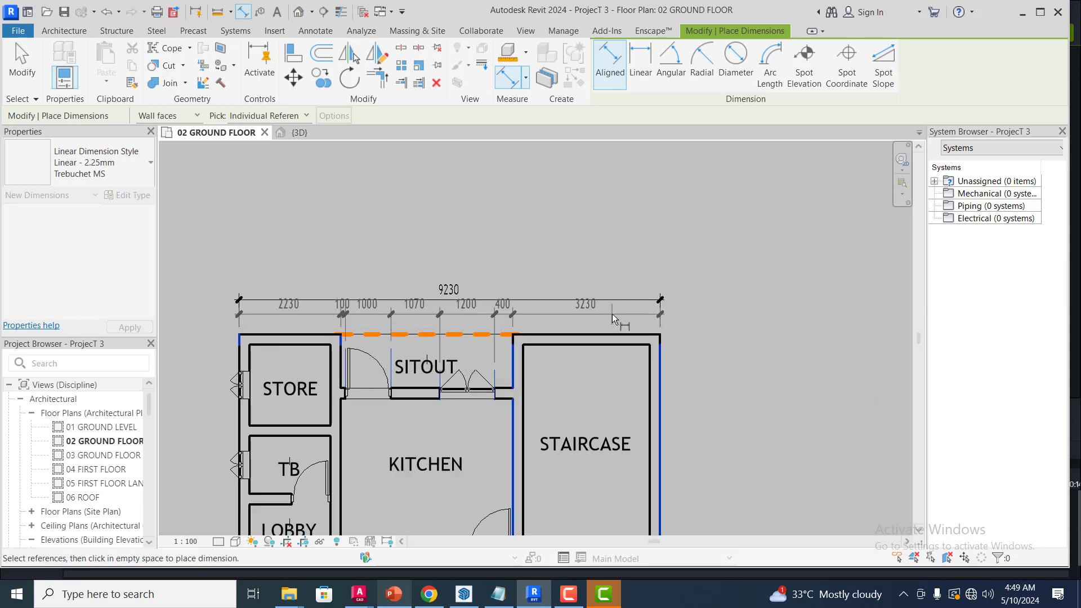
pyautogui.scroll(2, 613, 313)
pyautogui.scroll(2, 615, 328)
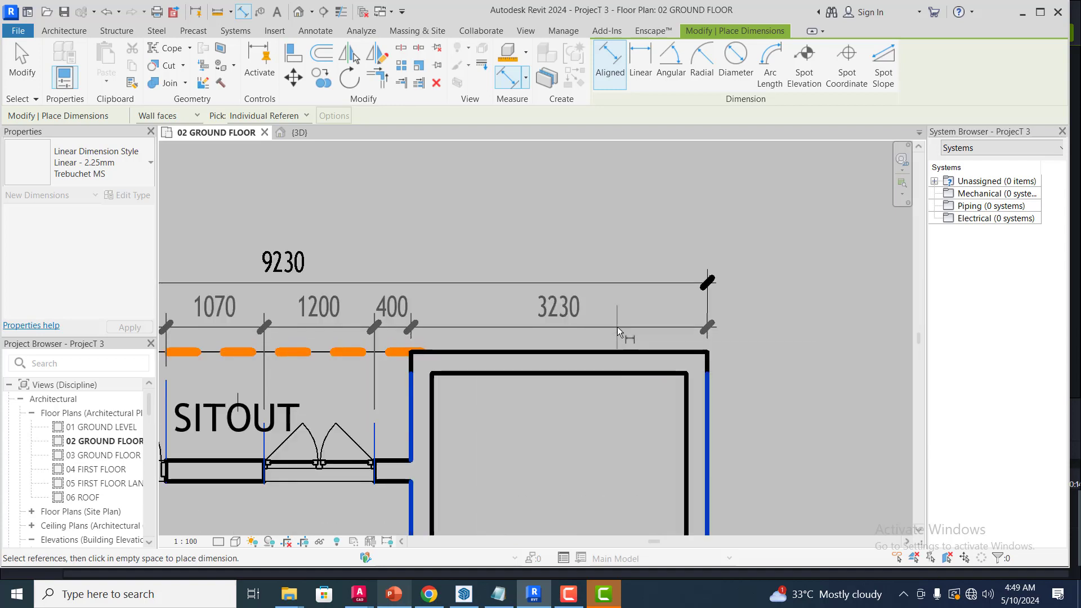
pyautogui.click(616, 327)
# Place an overall aligned dimension of the building's length, from the Store's upper outer wall face to the Living Room's lower outer wall face.
pyautogui.scroll(-3, 774, 304)
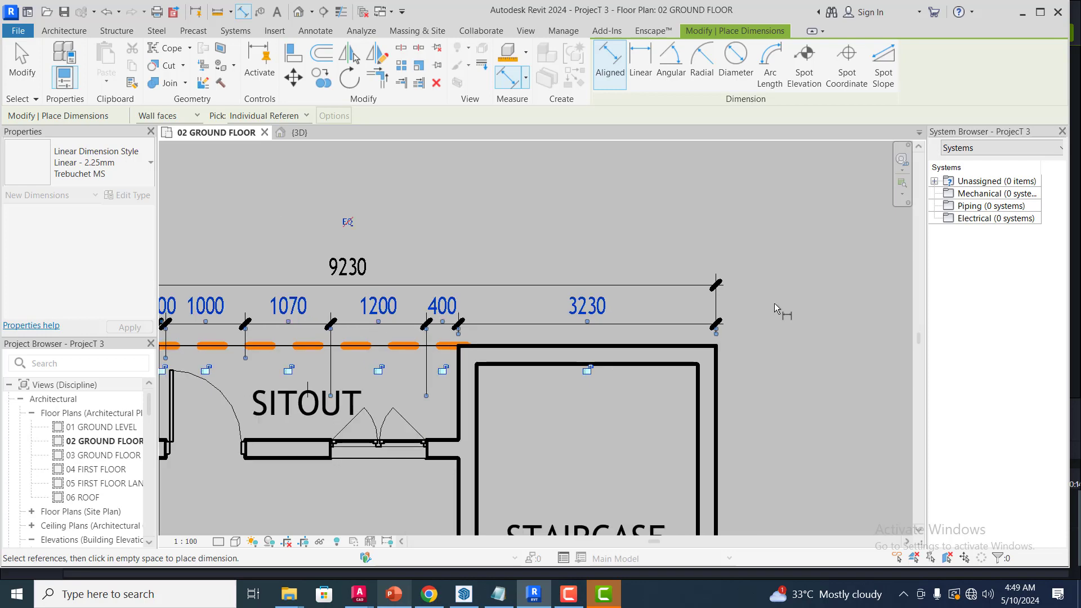
pyautogui.scroll(-2, 656, 238)
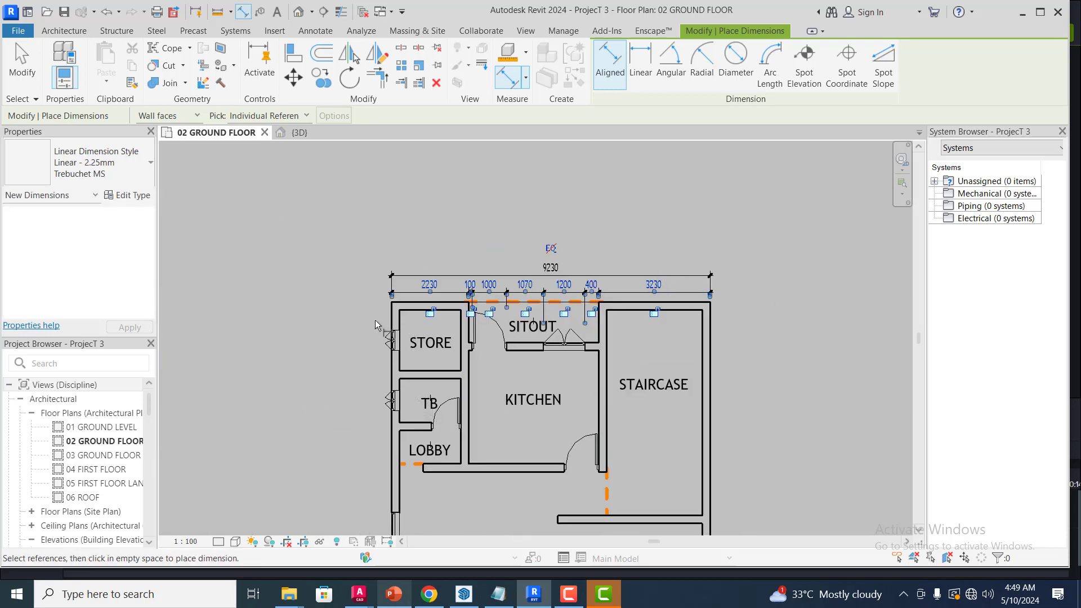
pyautogui.scroll(3, 409, 360)
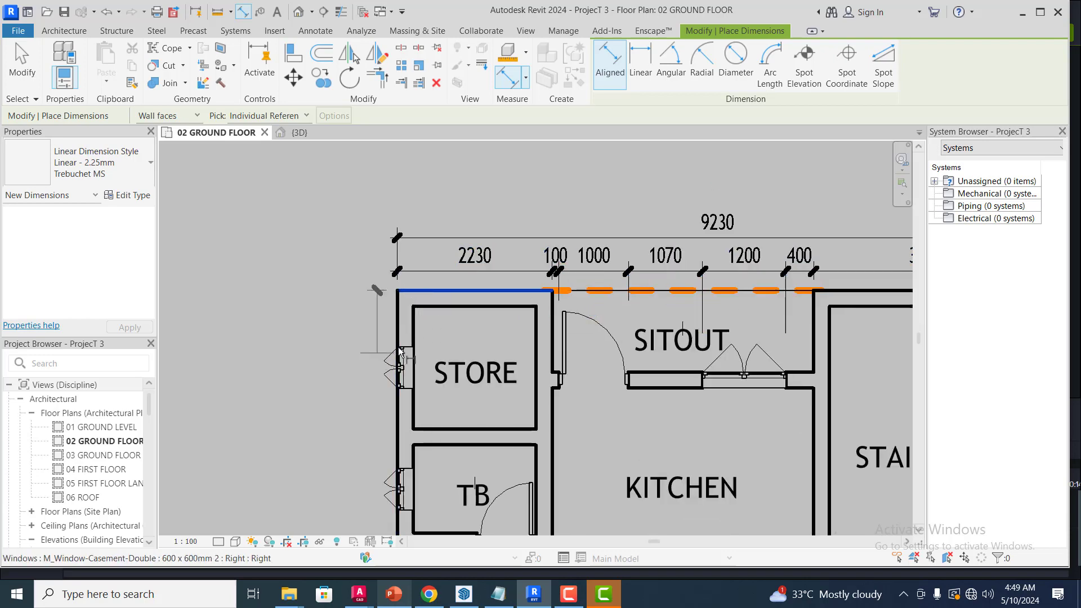
pyautogui.scroll(3, 392, 353)
pyautogui.scroll(-8, 478, 233)
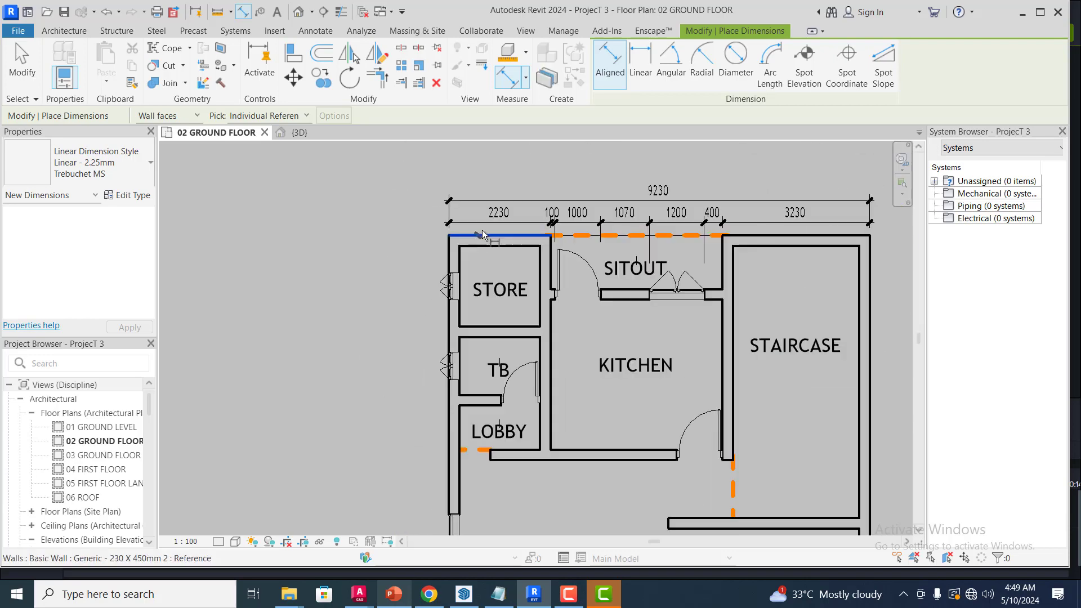
pyautogui.scroll(4, 479, 457)
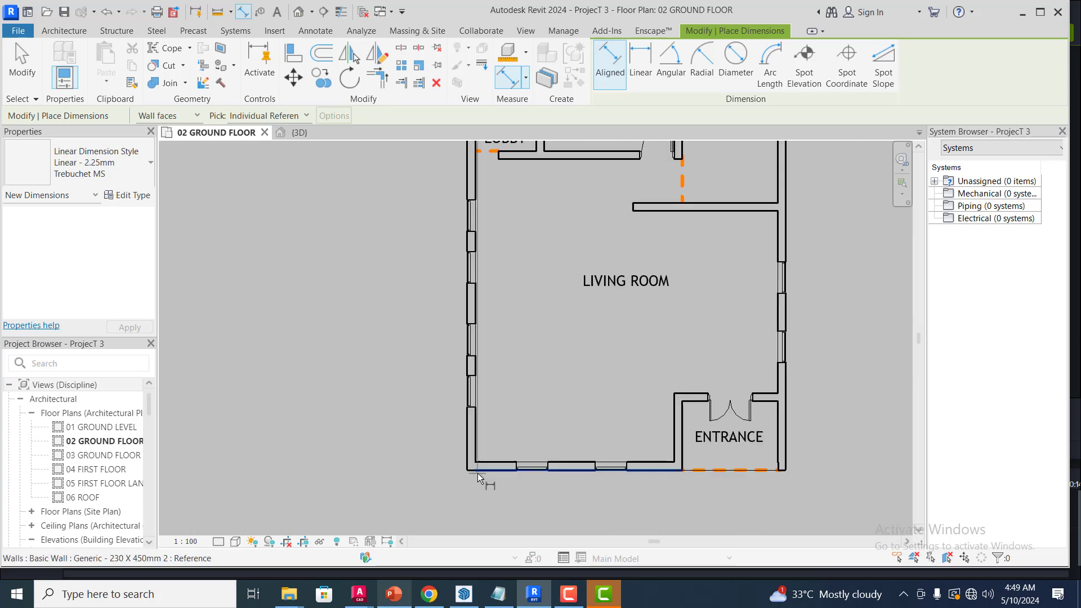
pyautogui.click(473, 467)
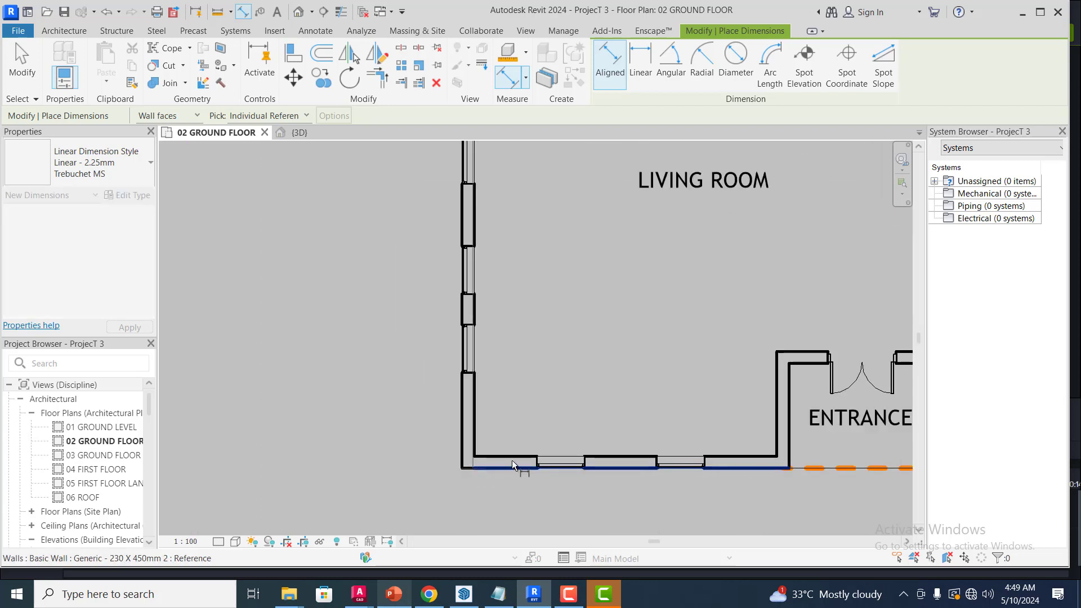
pyautogui.scroll(-3, 511, 465)
pyautogui.scroll(-1, 401, 414)
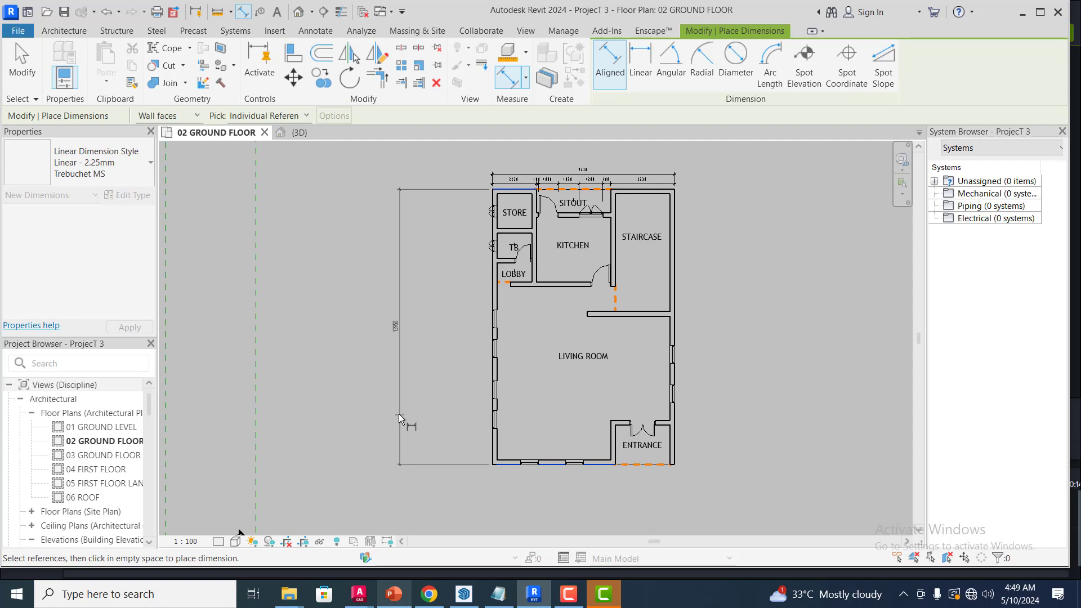
pyautogui.click(441, 410)
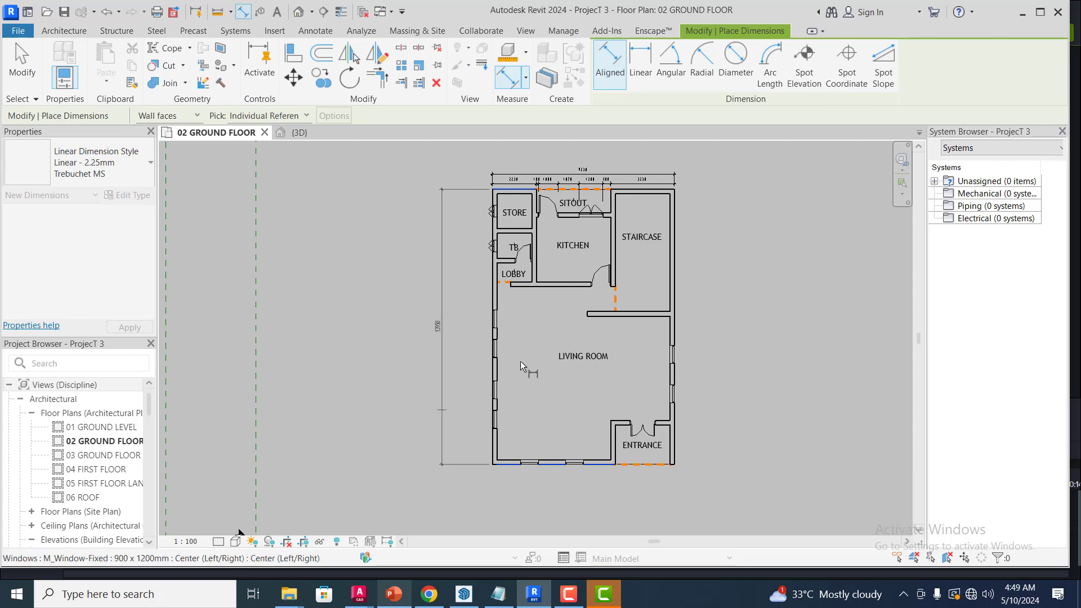
# Start a vertical dimension chain at the Store's upper outer wall face and include both edges of the Store and TB windows.
pyautogui.scroll(1, 504, 180)
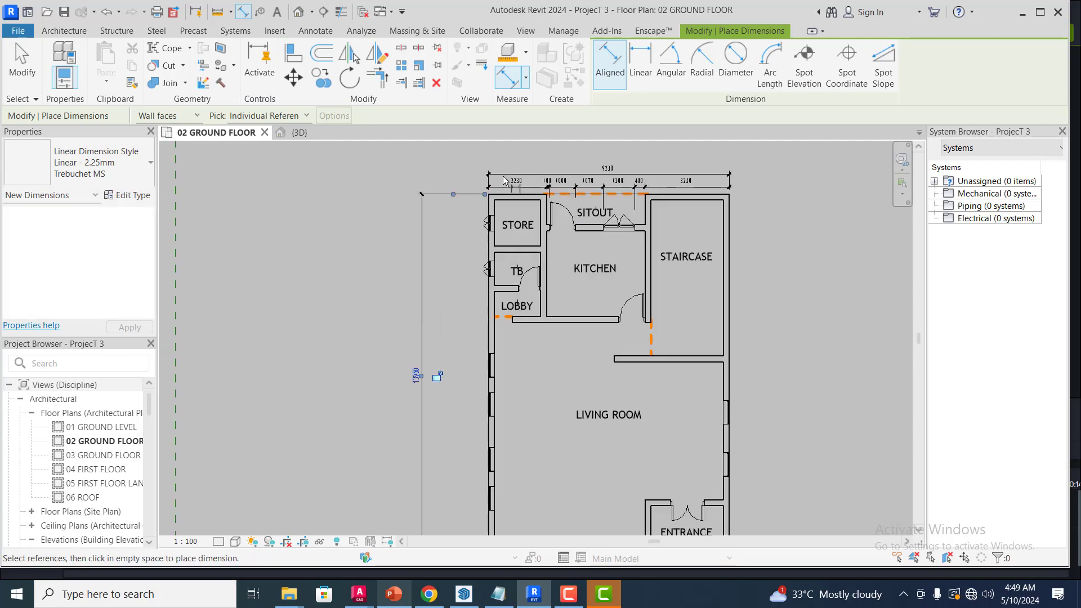
pyautogui.scroll(4, 504, 180)
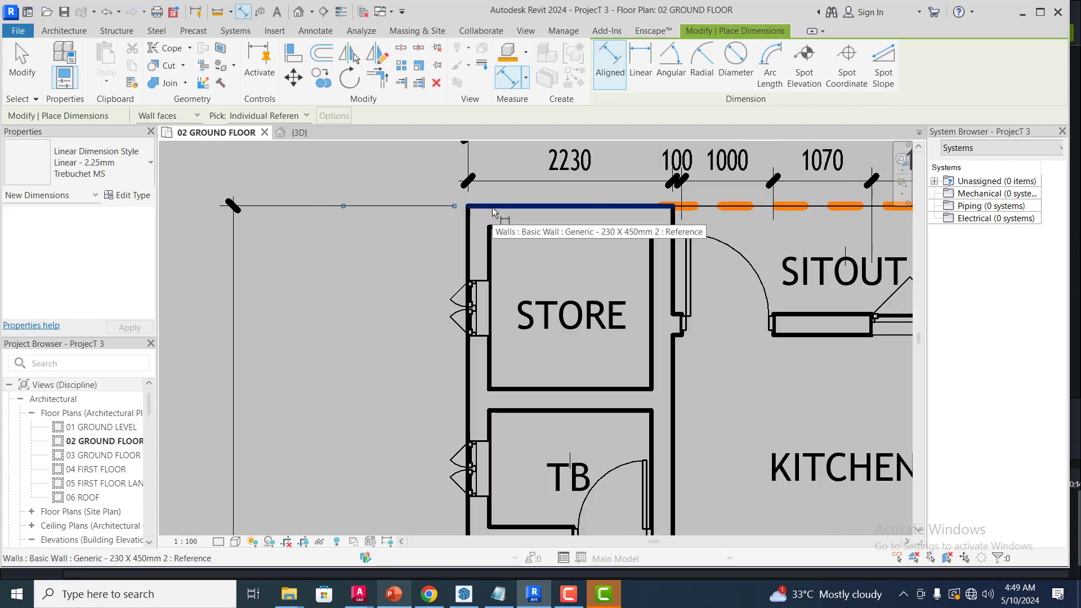
pyautogui.click(491, 207)
pyautogui.click(484, 280)
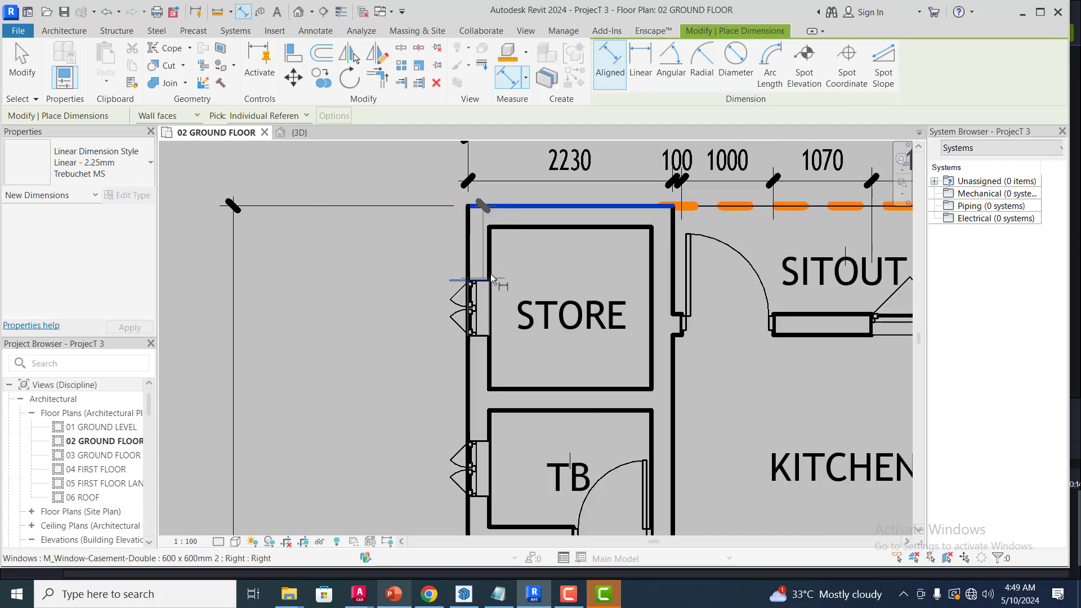
pyautogui.click(482, 336)
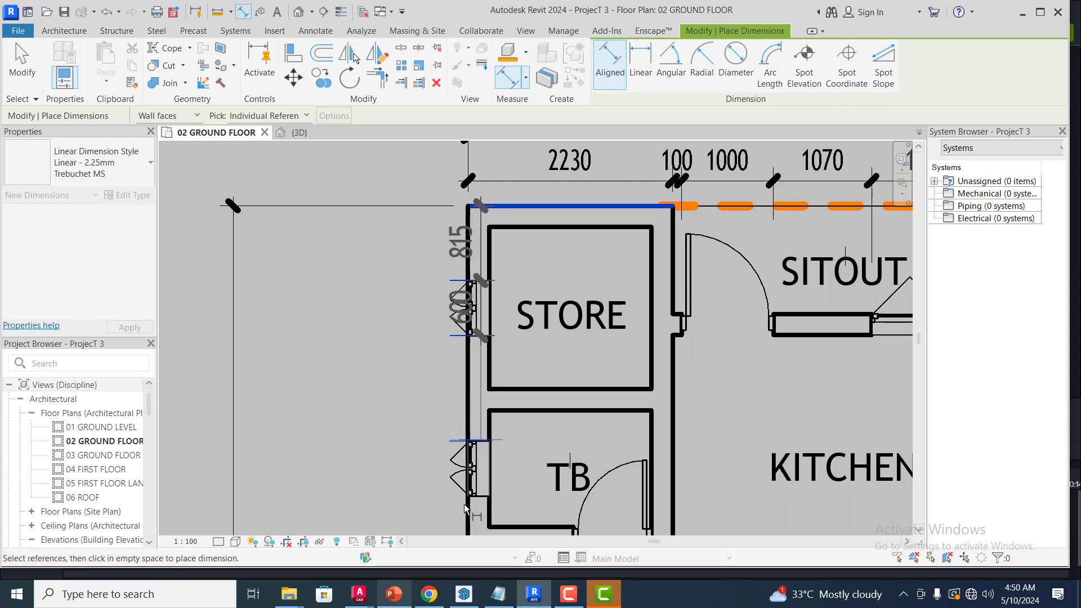
pyautogui.click(481, 441)
pyautogui.click(482, 496)
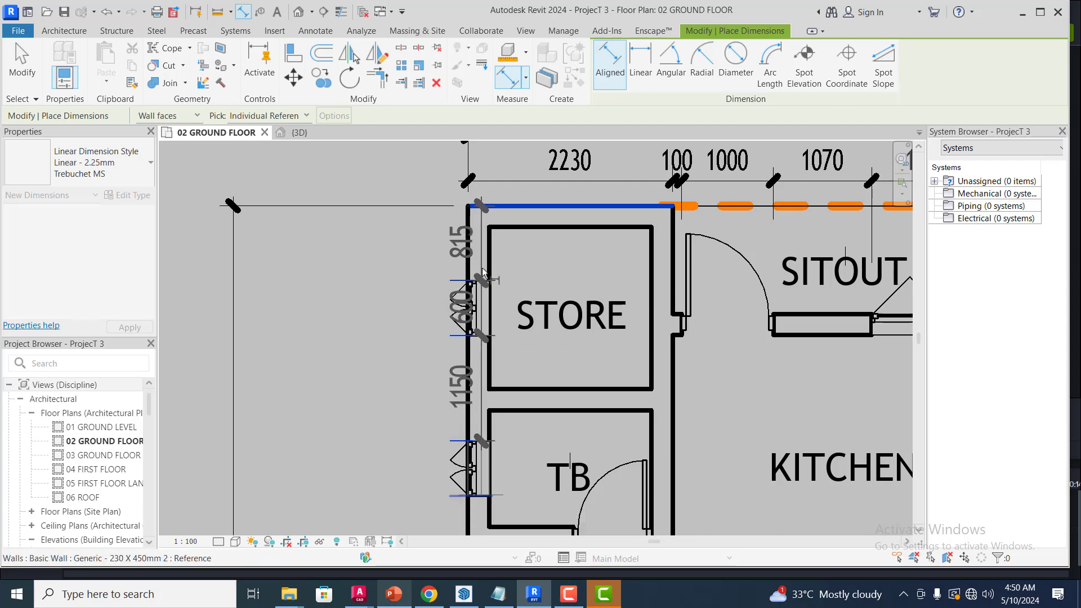
# Extend the vertical dimension chain to both edges of the Living Room's uppermost window and the upper edge of the second window.
pyautogui.scroll(-5, 504, 223)
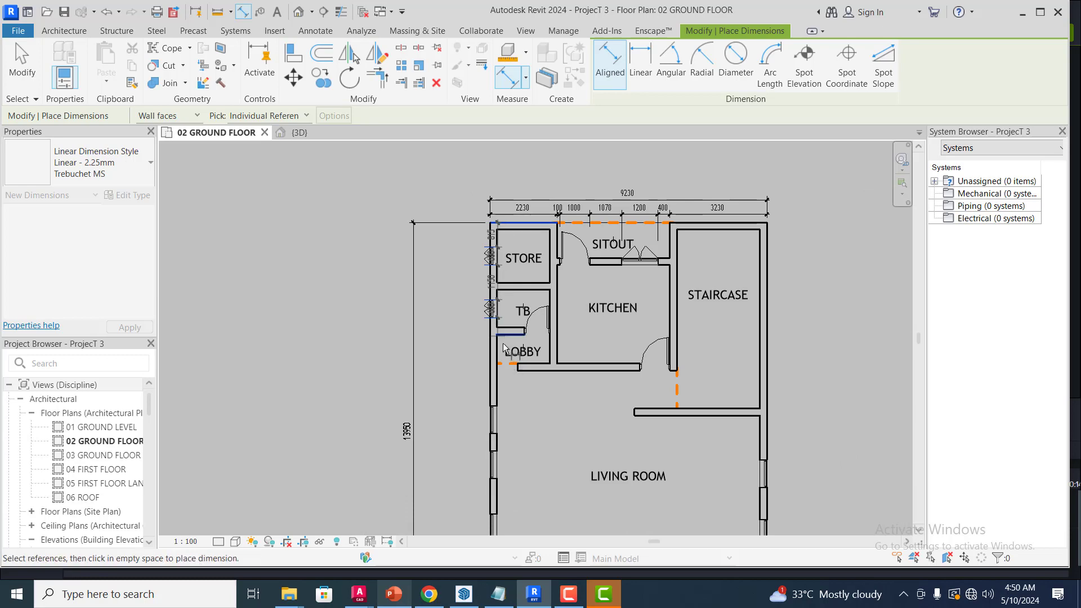
pyautogui.scroll(4, 501, 327)
pyautogui.scroll(-4, 485, 444)
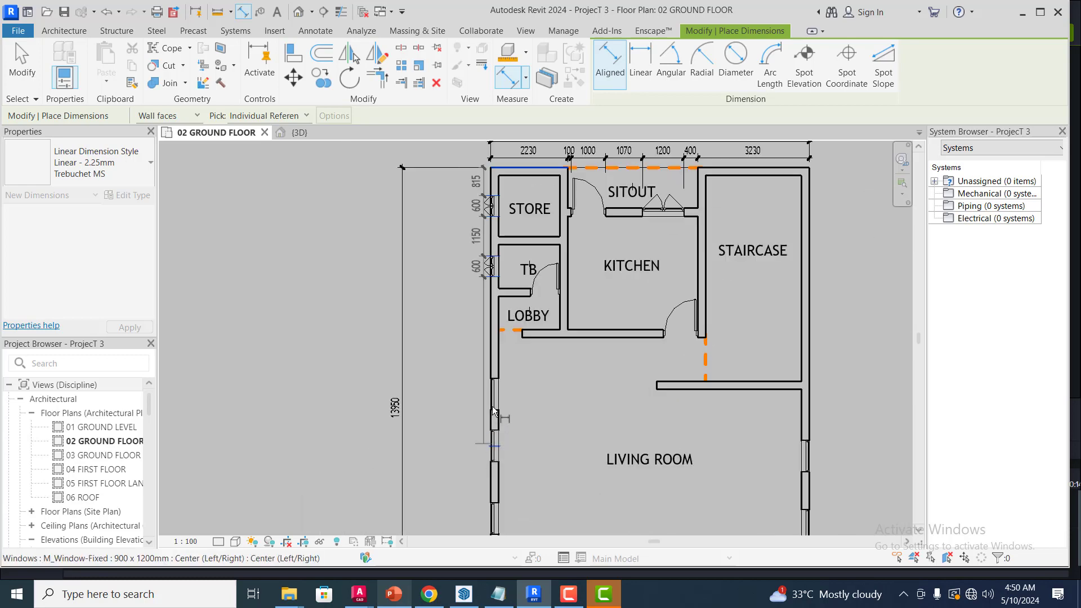
pyautogui.scroll(6, 496, 315)
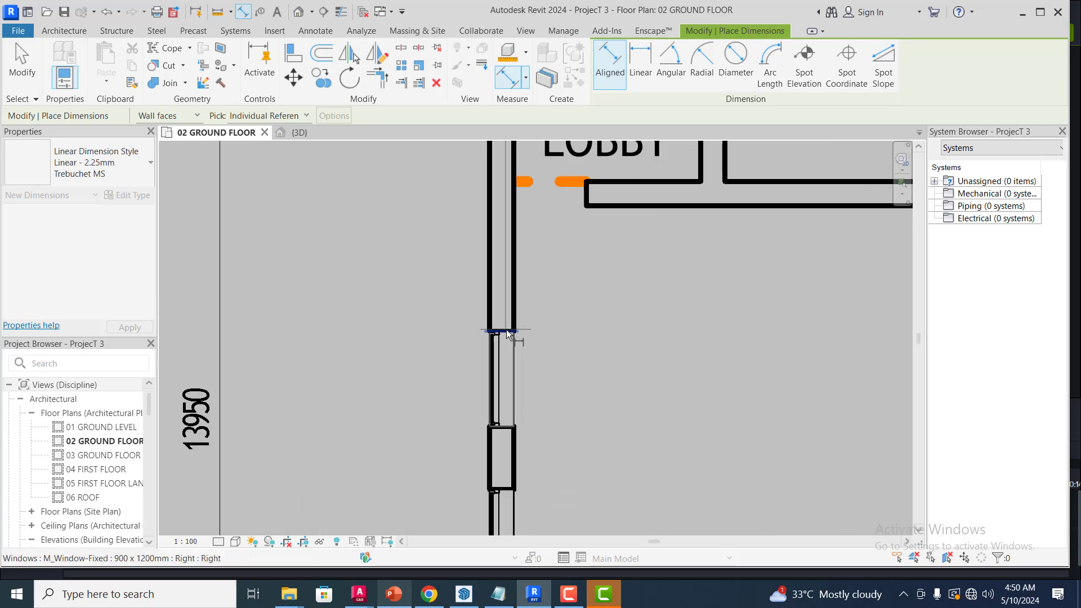
pyautogui.click(503, 331)
pyautogui.click(502, 426)
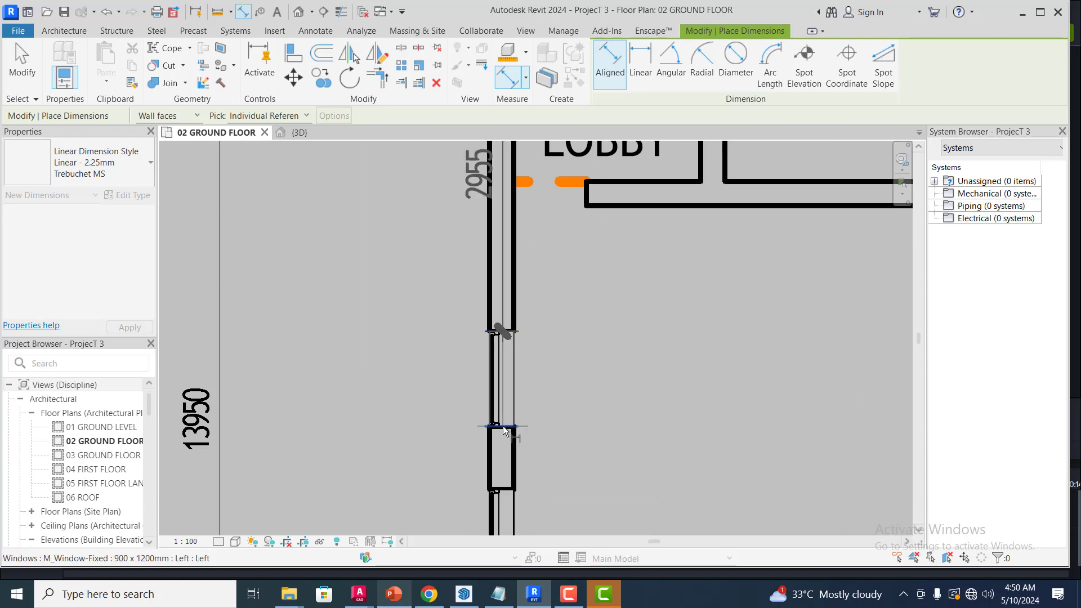
pyautogui.click(506, 490)
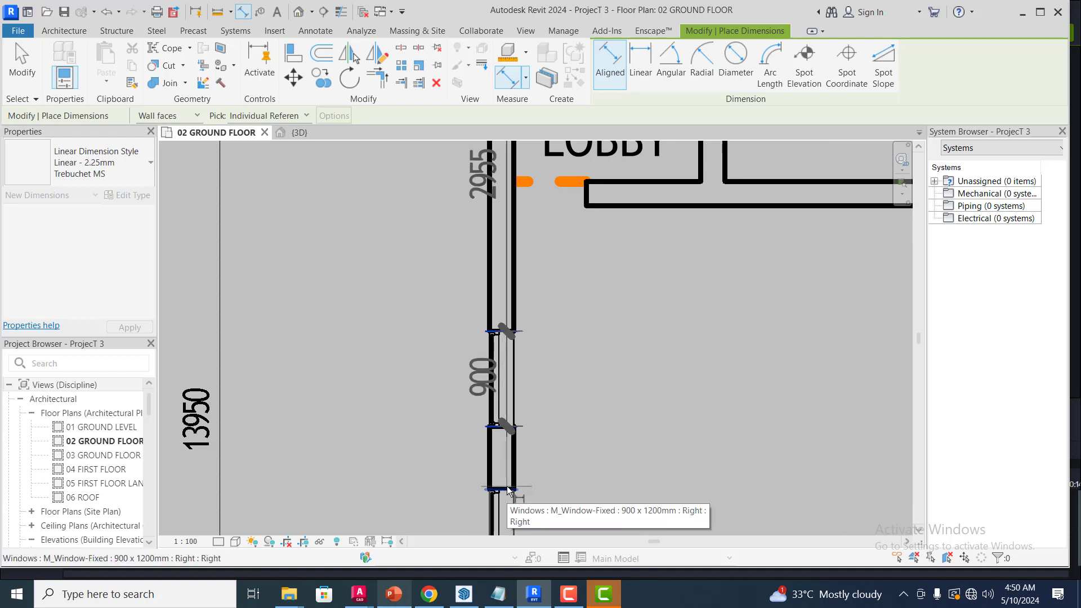
# Extend the dimension chain to the second Living Room window's lower edge and the third window's upper edge.
pyautogui.scroll(-5, 525, 320)
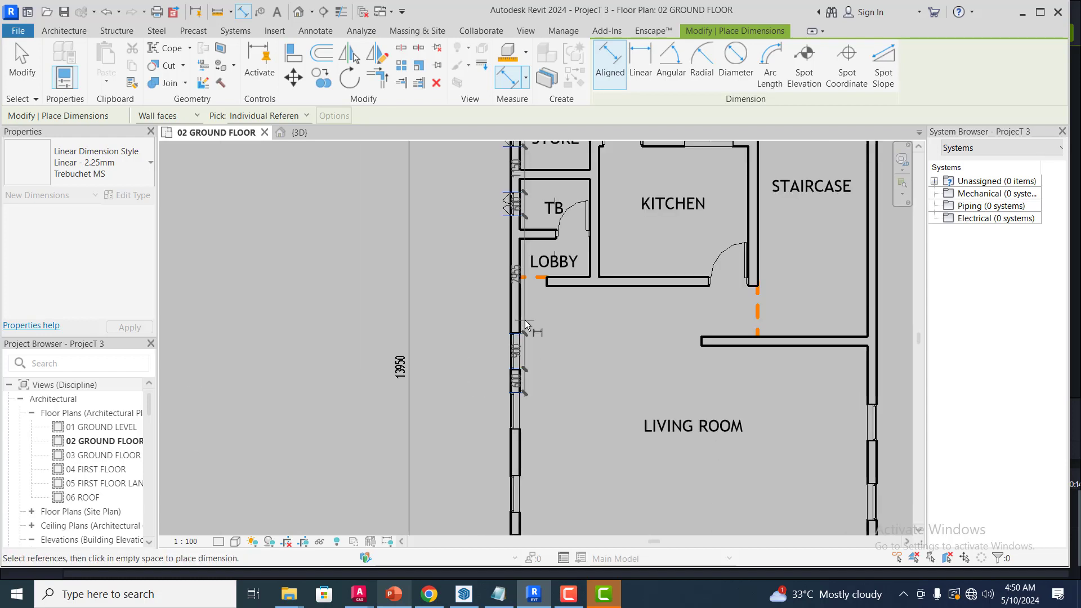
pyautogui.scroll(3, 529, 416)
pyautogui.scroll(4, 507, 419)
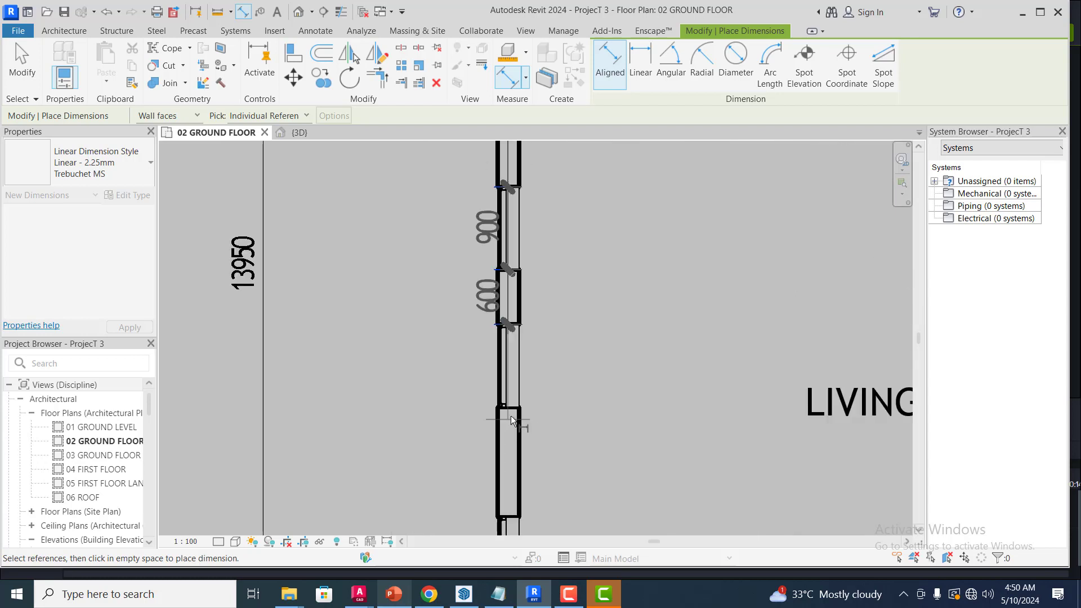
pyautogui.click(515, 397)
pyautogui.scroll(-4, 515, 396)
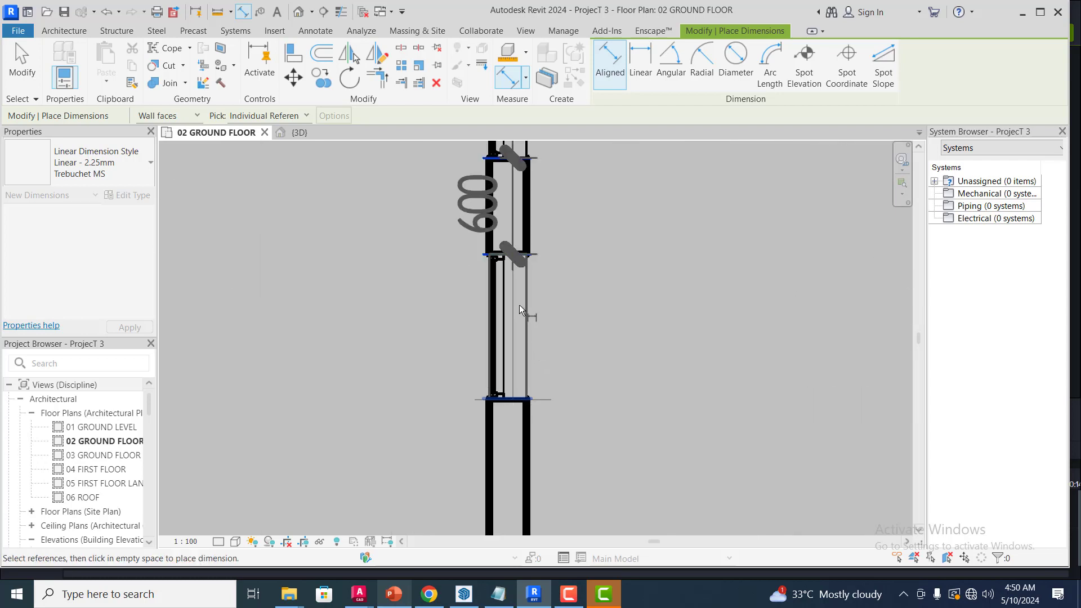
pyautogui.scroll(5, 514, 403)
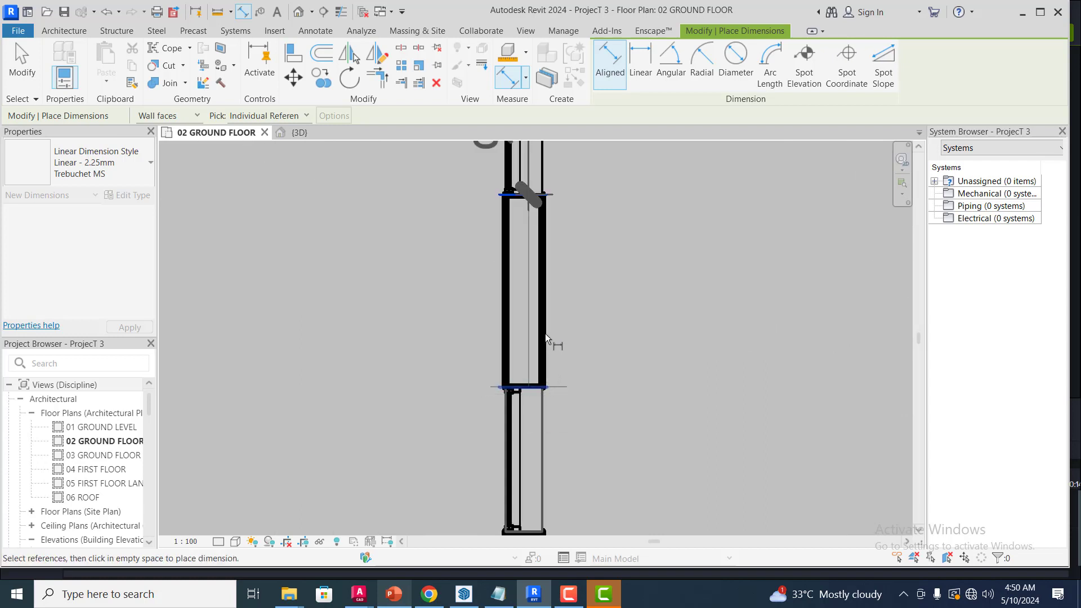
pyautogui.scroll(-3, 545, 326)
pyautogui.scroll(3, 550, 441)
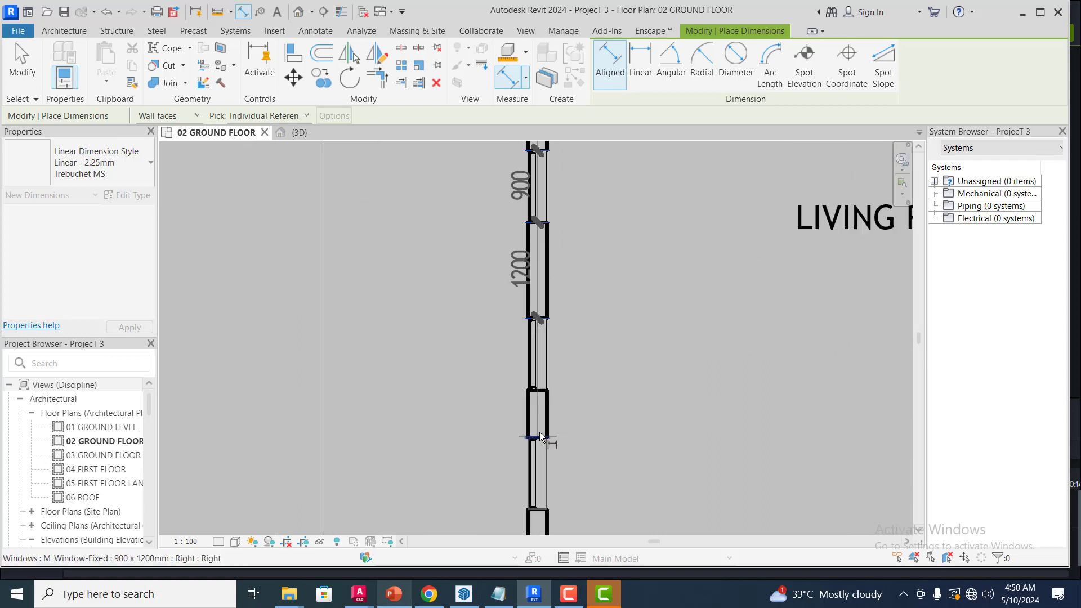
# Extend the dimension chain to the third Living Room window's lower edge and both edges of the fourth window.
pyautogui.click(544, 379)
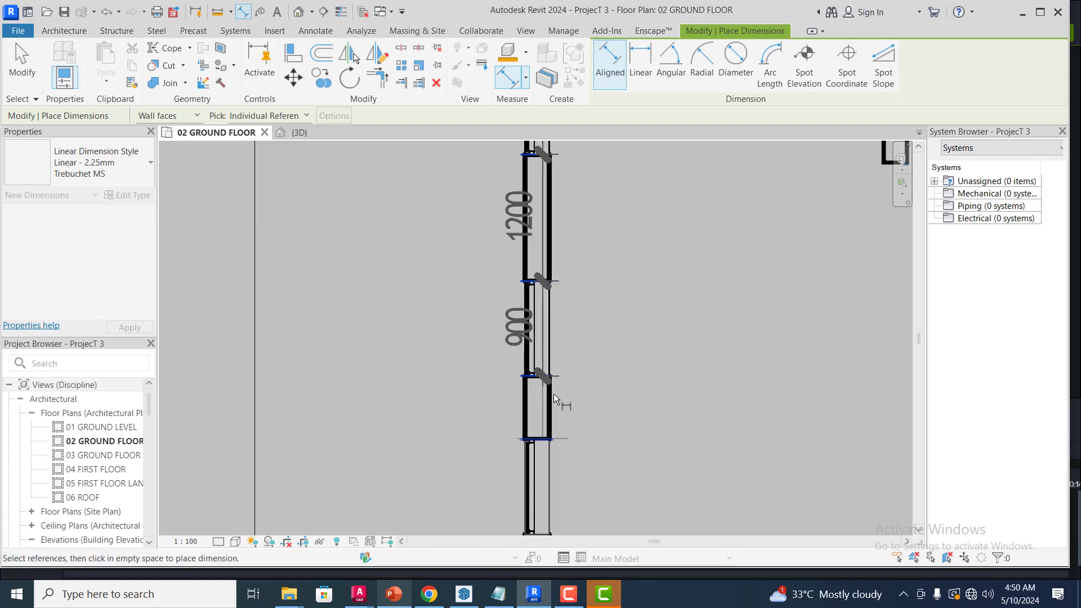
pyautogui.scroll(-4, 569, 366)
pyautogui.click(553, 444)
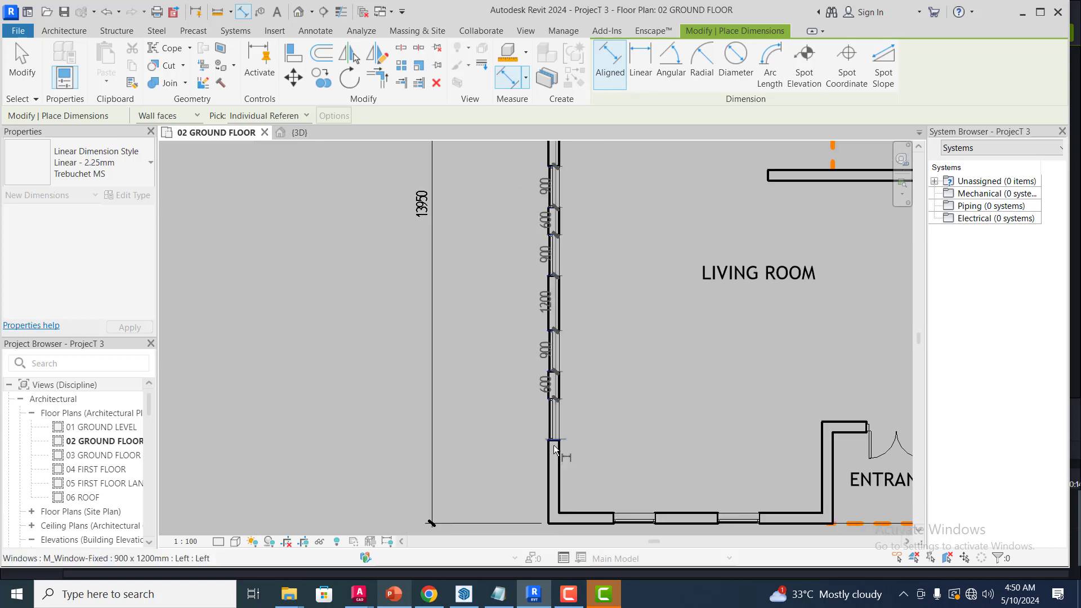
pyautogui.scroll(3, 553, 445)
pyautogui.scroll(1, 553, 445)
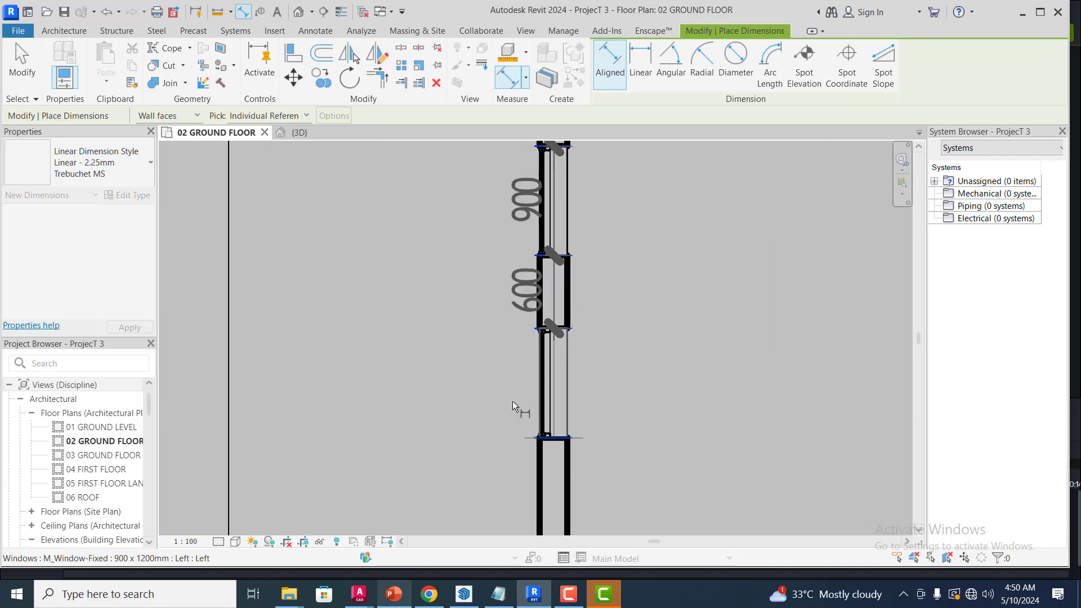
pyautogui.scroll(-1, 508, 381)
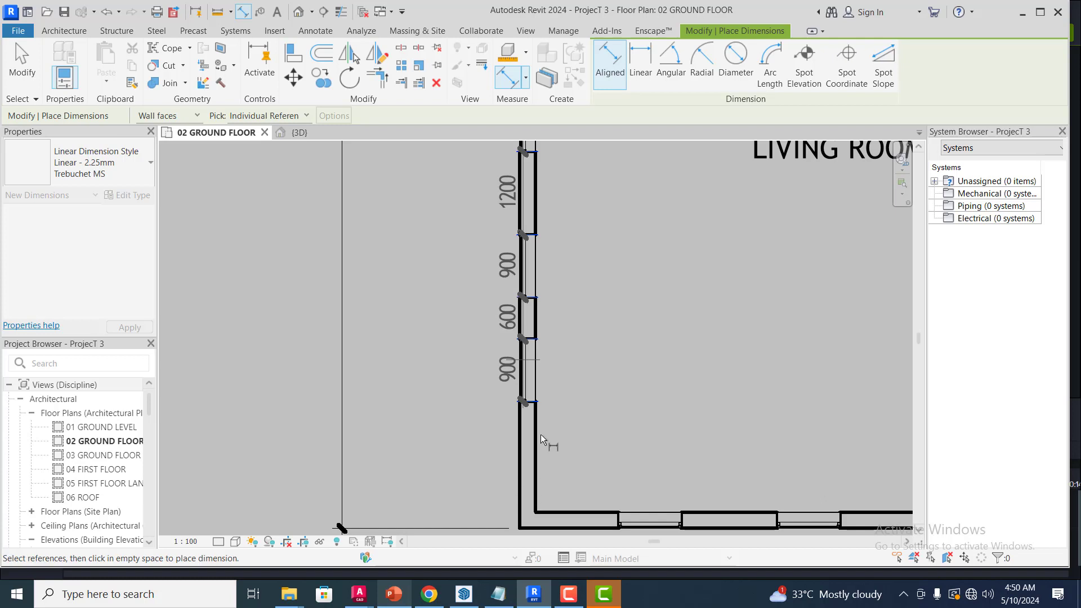
# End the vertical dimension chain at the Living Room's lower outer wall face and place it between the building and the overall dimension.
pyautogui.scroll(-1, 542, 431)
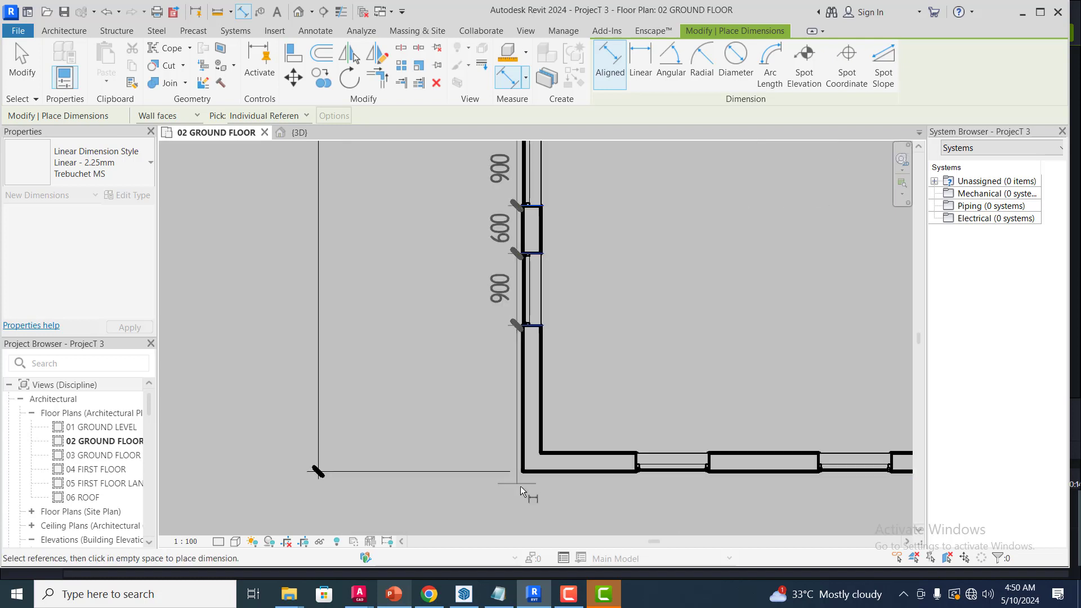
pyautogui.scroll(1, 519, 481)
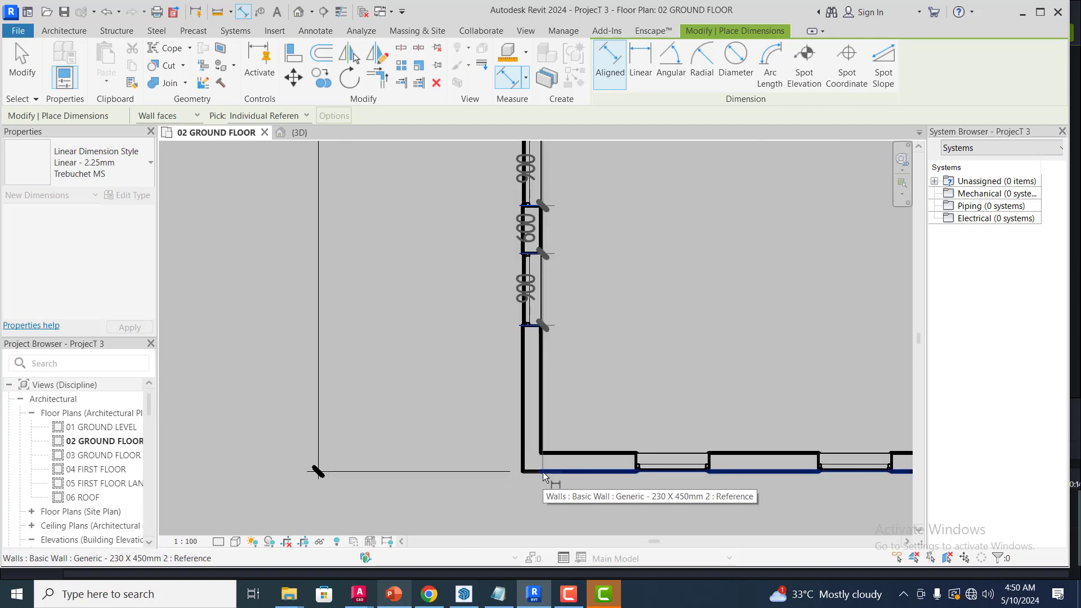
pyautogui.click(543, 471)
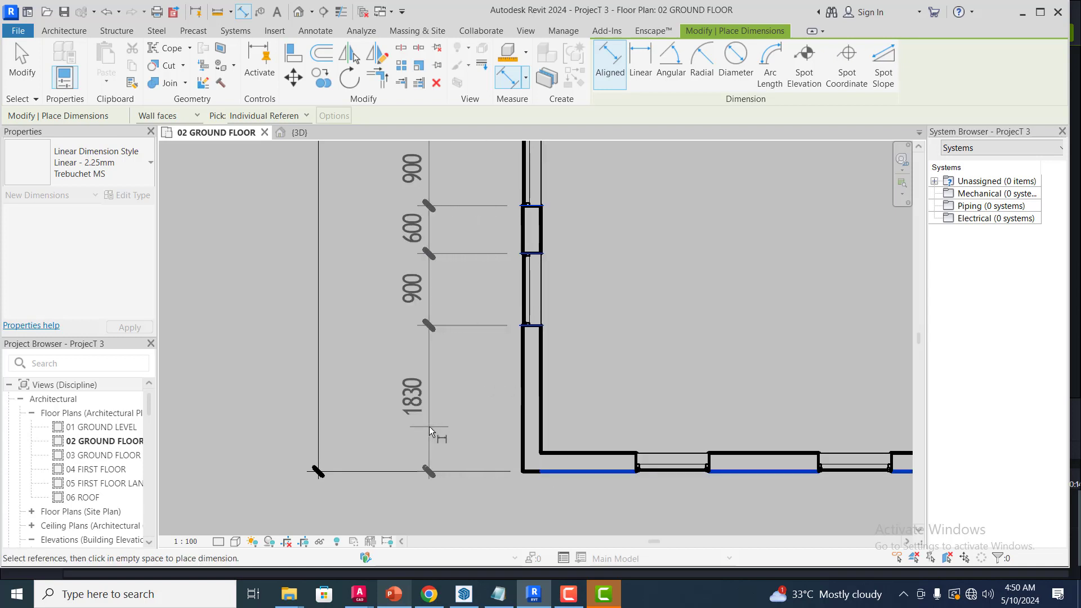
pyautogui.click(415, 388)
# Place an overall aligned dimension of the building's width below the plan, from the Living Room's outer side wall face to the Entrance's.
pyautogui.scroll(-3, 413, 425)
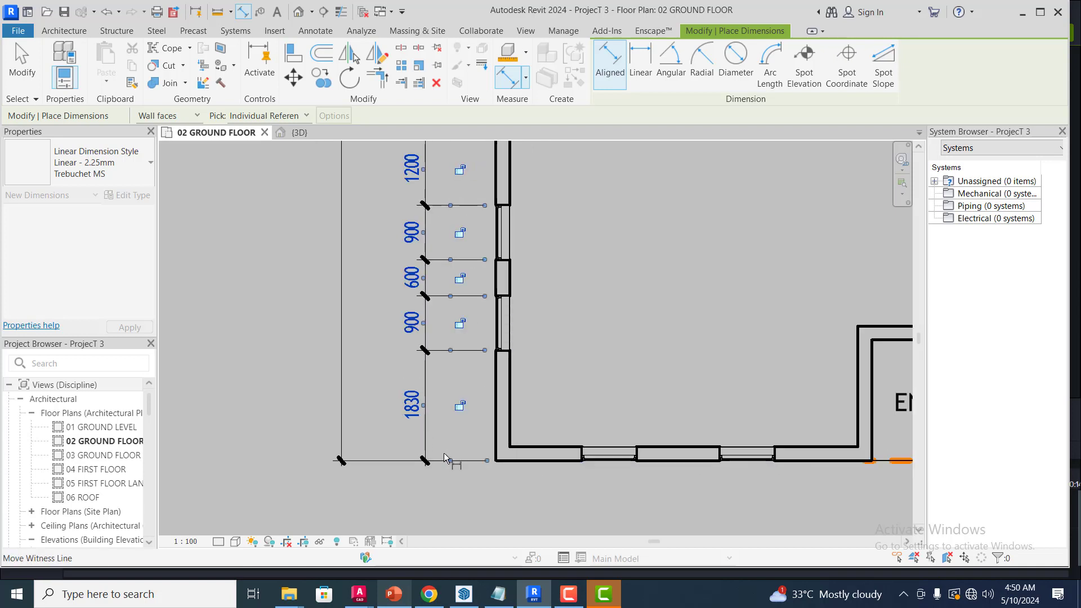
pyautogui.scroll(-2, 473, 457)
pyautogui.scroll(-2, 491, 450)
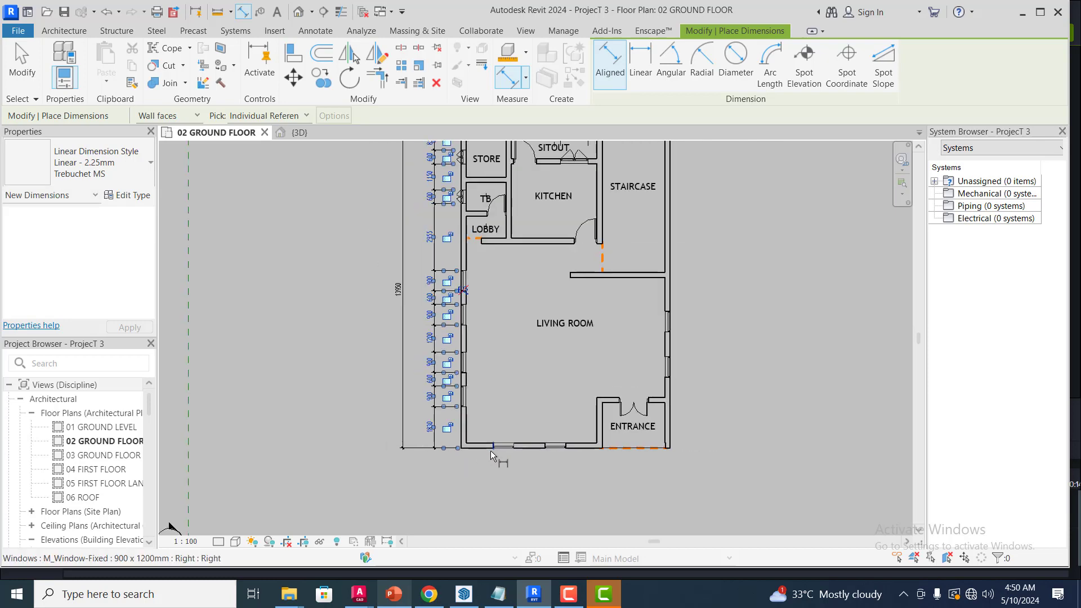
pyautogui.scroll(4, 494, 461)
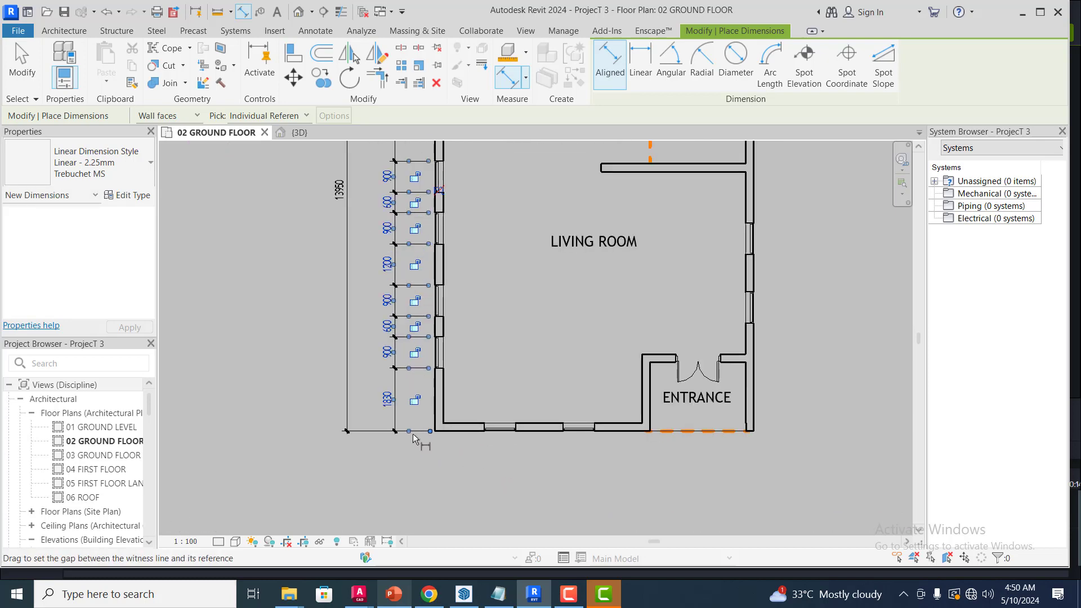
pyautogui.scroll(1, 436, 425)
pyautogui.click(444, 417)
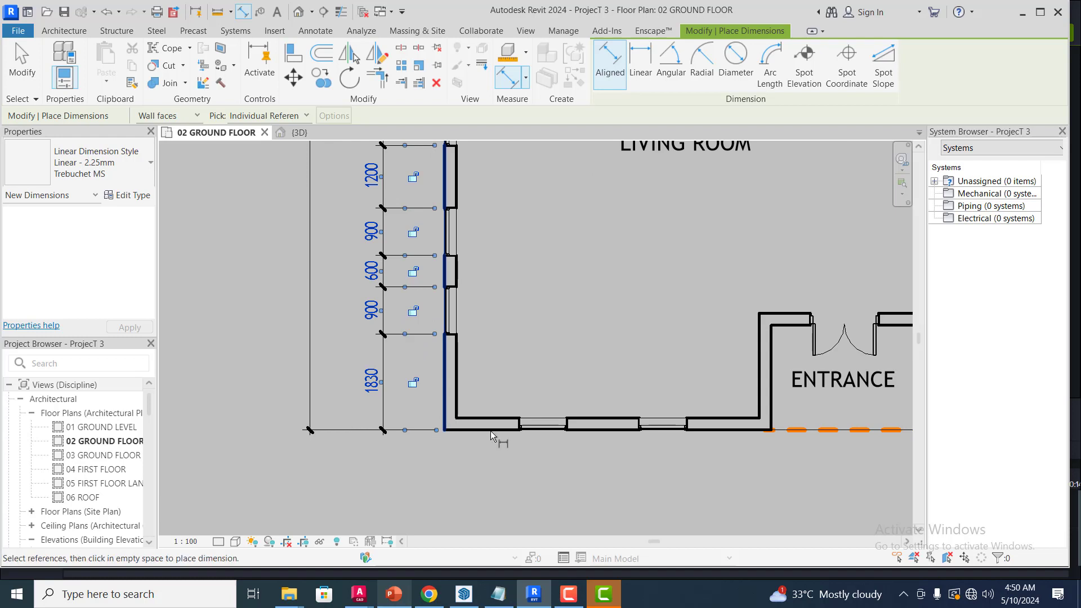
pyautogui.scroll(-3, 394, 436)
pyautogui.scroll(3, 542, 436)
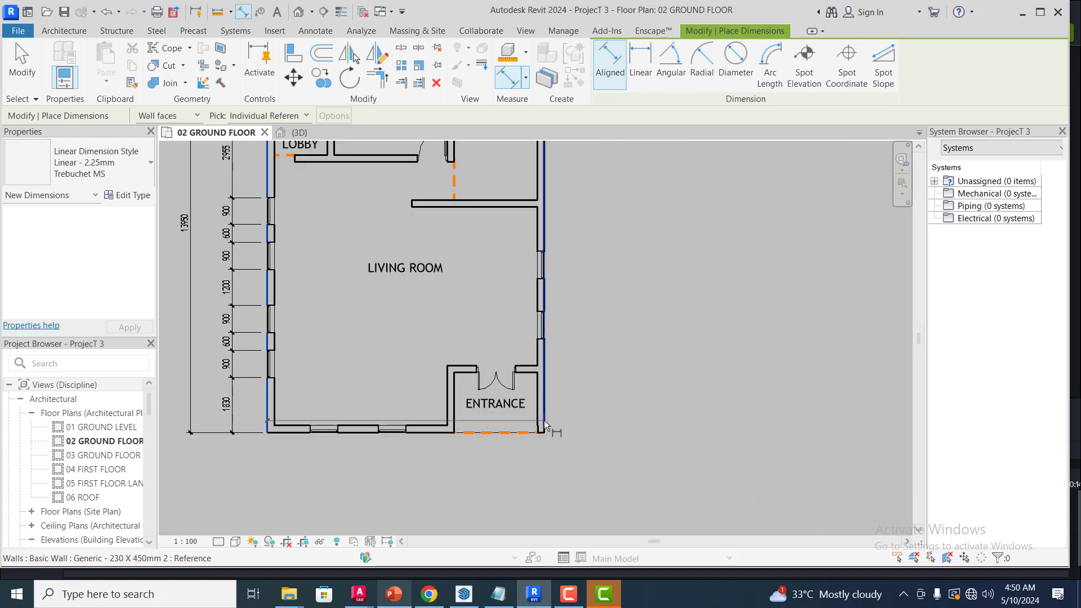
pyautogui.click(544, 419)
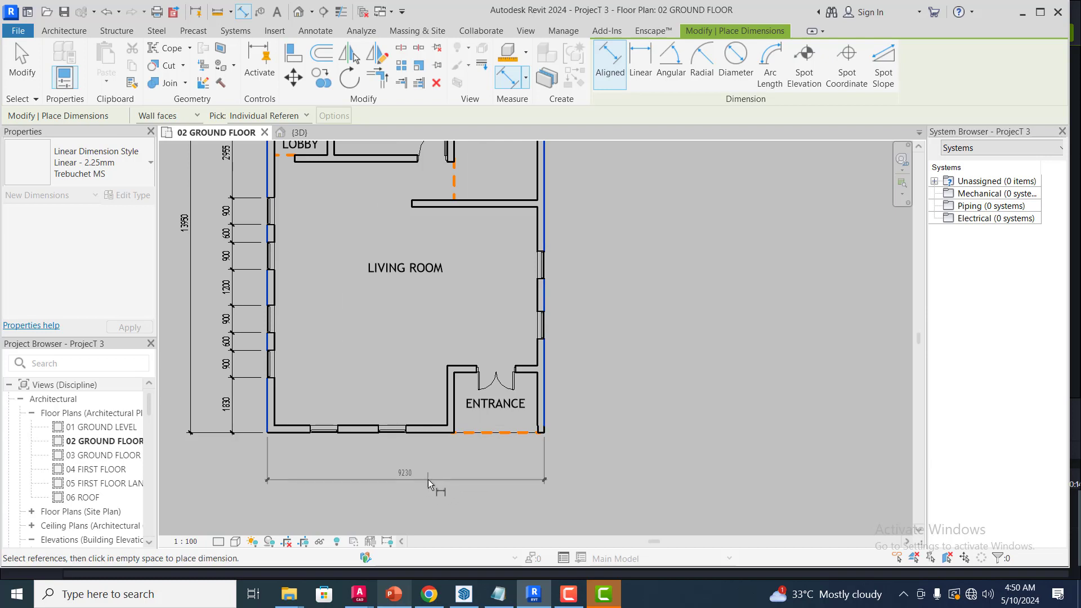
pyautogui.click(239, 462)
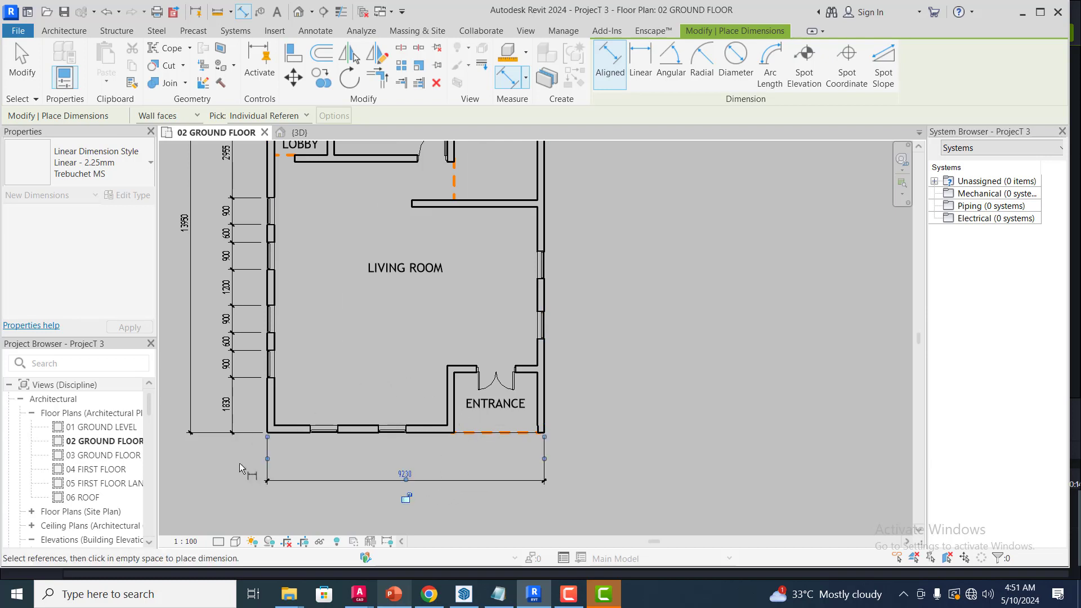
# Start a horizontal dimension chain at the Living Room's outer side wall face and include both edges of the two lower-wall windows.
pyautogui.scroll(3, 265, 432)
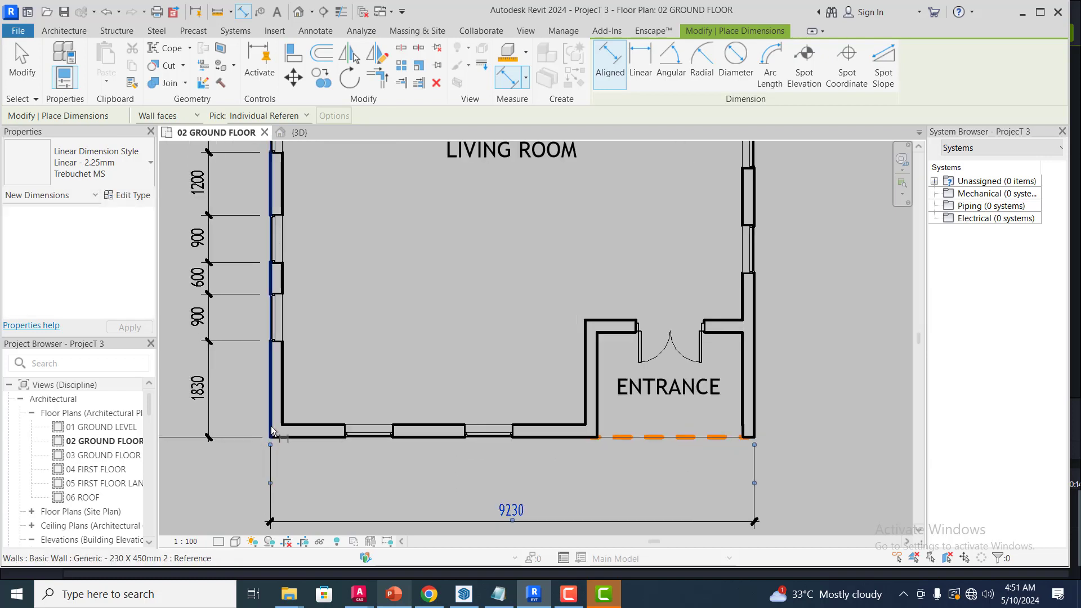
pyautogui.scroll(4, 315, 433)
pyautogui.click(238, 420)
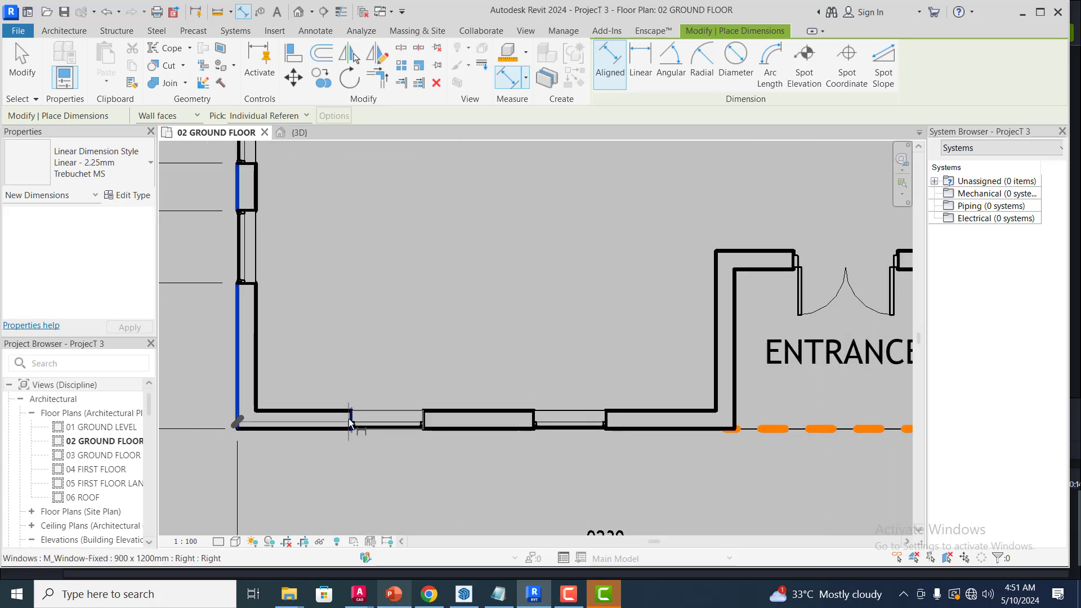
pyautogui.click(350, 422)
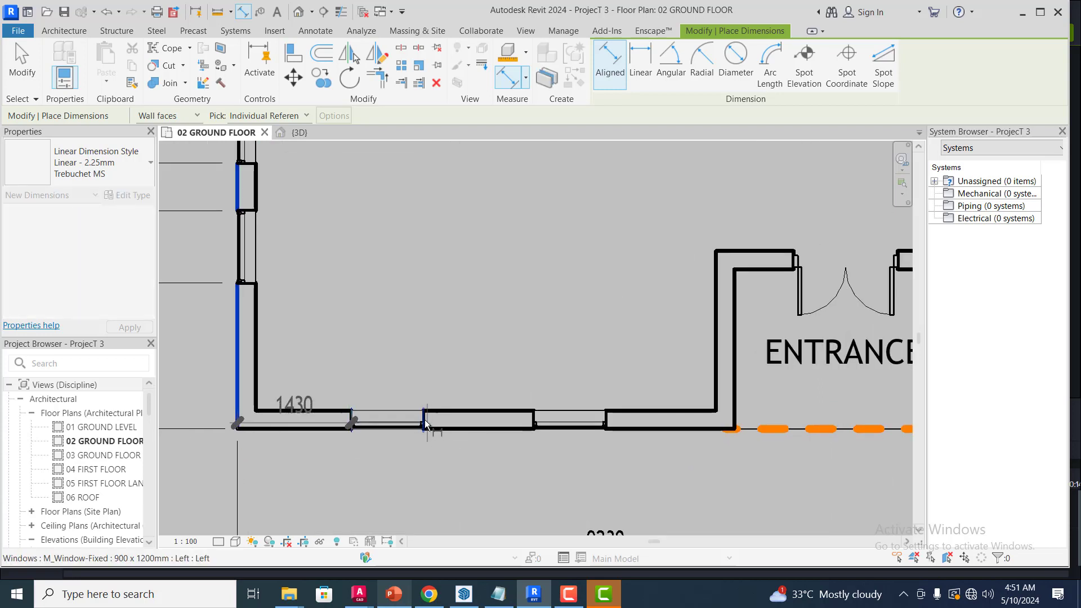
pyautogui.click(423, 419)
pyautogui.click(533, 420)
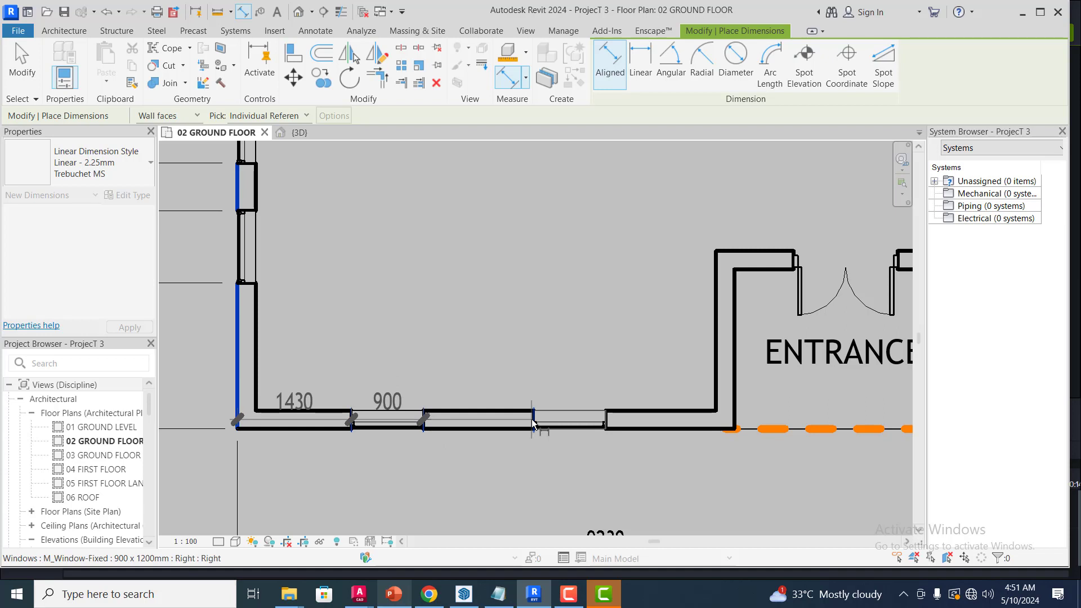
pyautogui.click(599, 424)
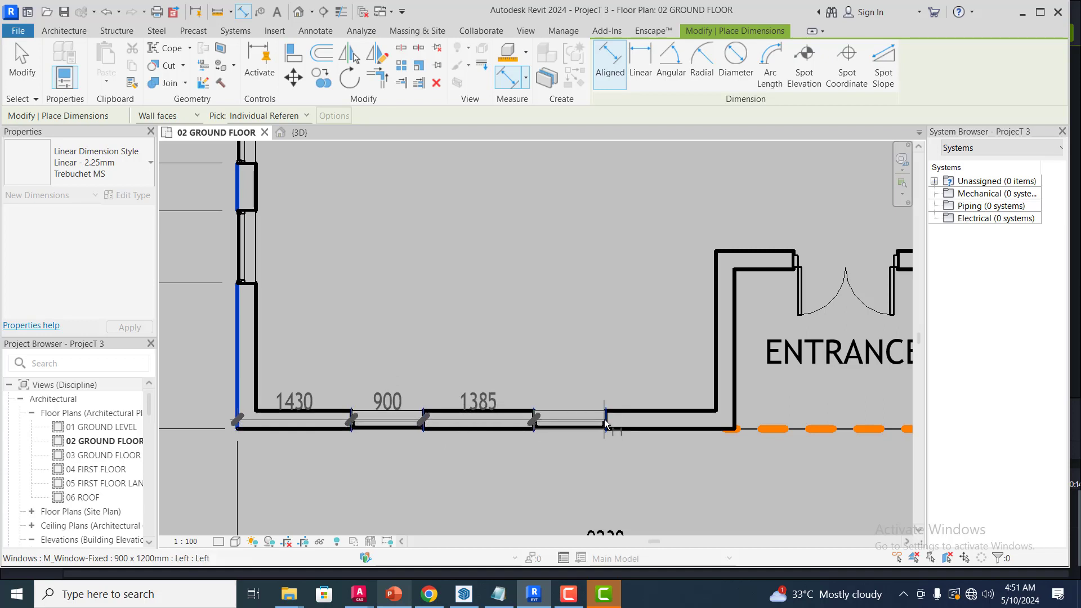
# Extend the horizontal dimension chain to the Entrance-side face of the Living Room wall and both edges of the entrance door.
pyautogui.click(738, 429)
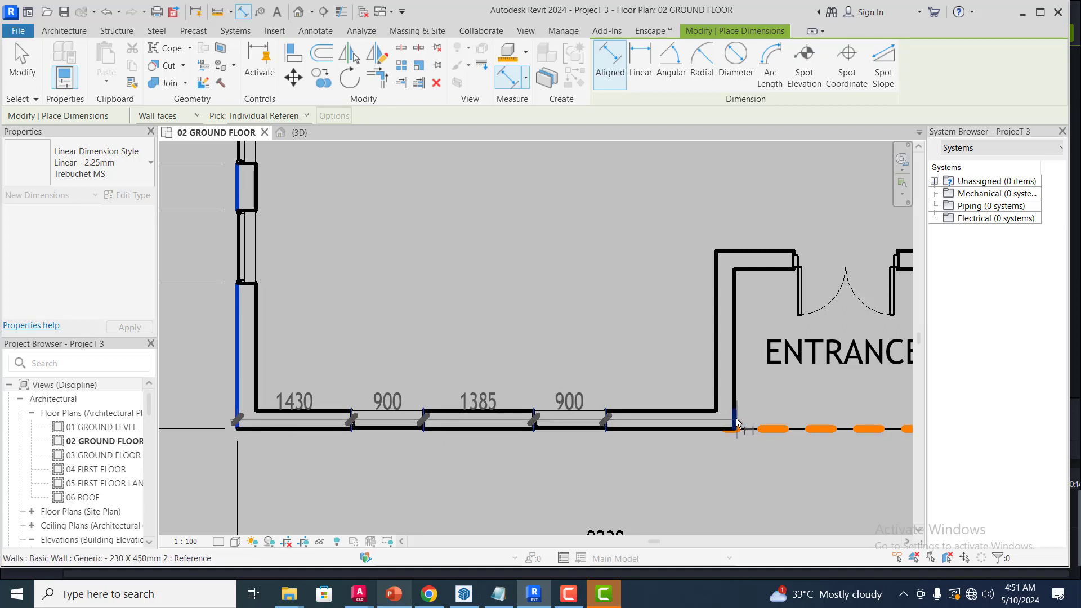
pyautogui.click(793, 263)
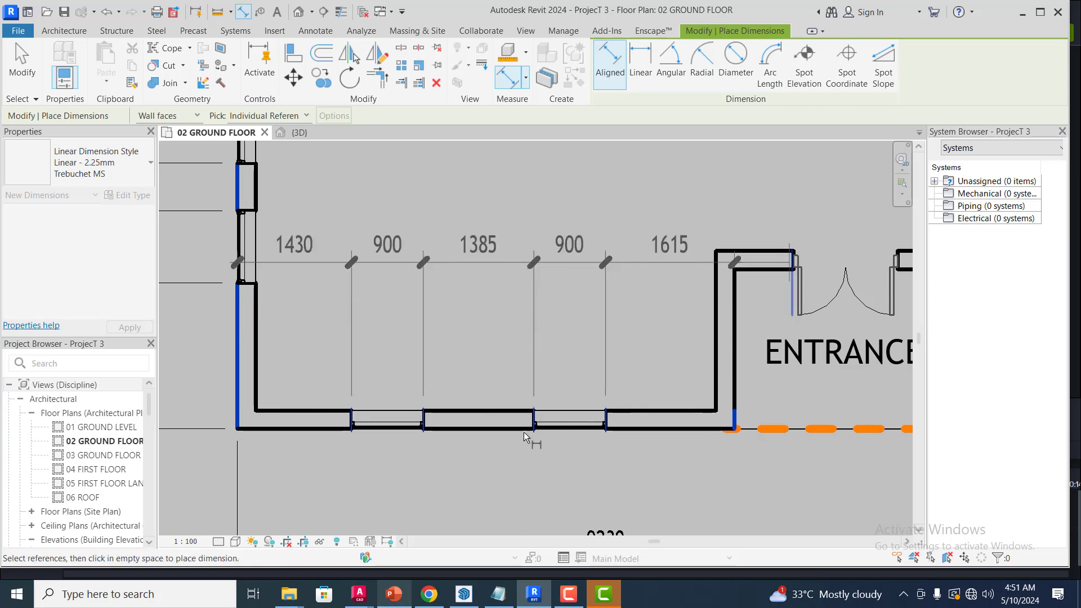
pyautogui.scroll(-3, 520, 434)
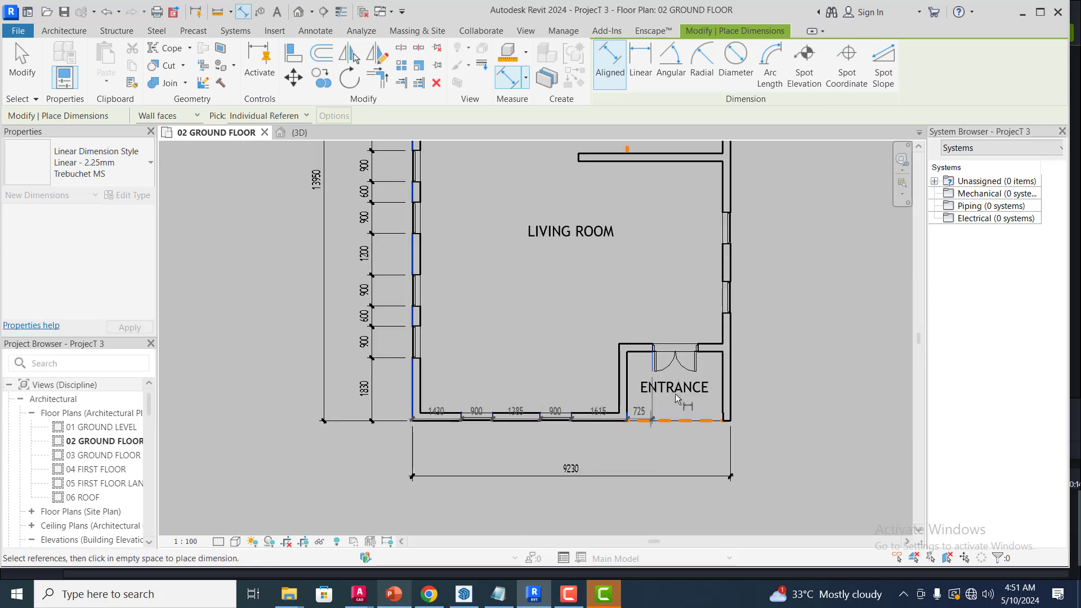
pyautogui.scroll(2, 676, 398)
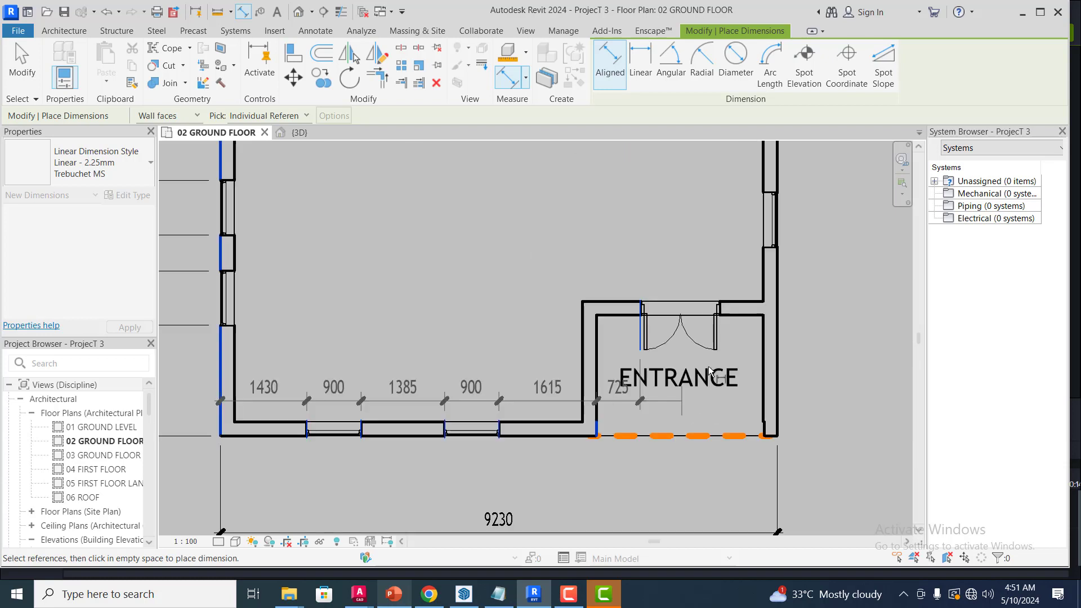
pyautogui.click(721, 310)
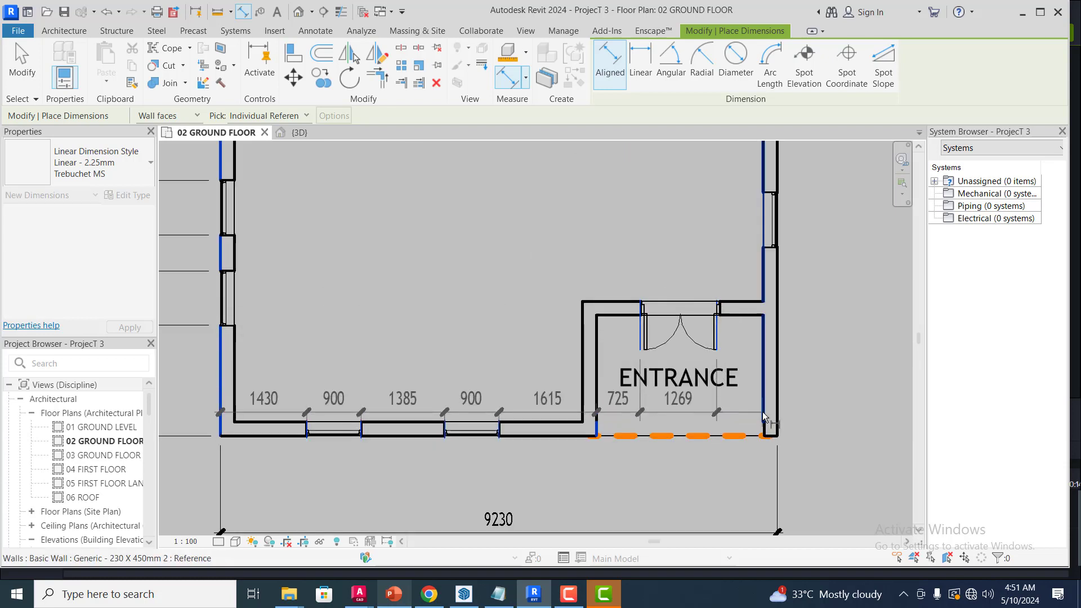
# End the horizontal chain at the inner and outer faces of the Entrance's outer side wall, placing it between the building and overall dimension.
pyautogui.click(774, 409)
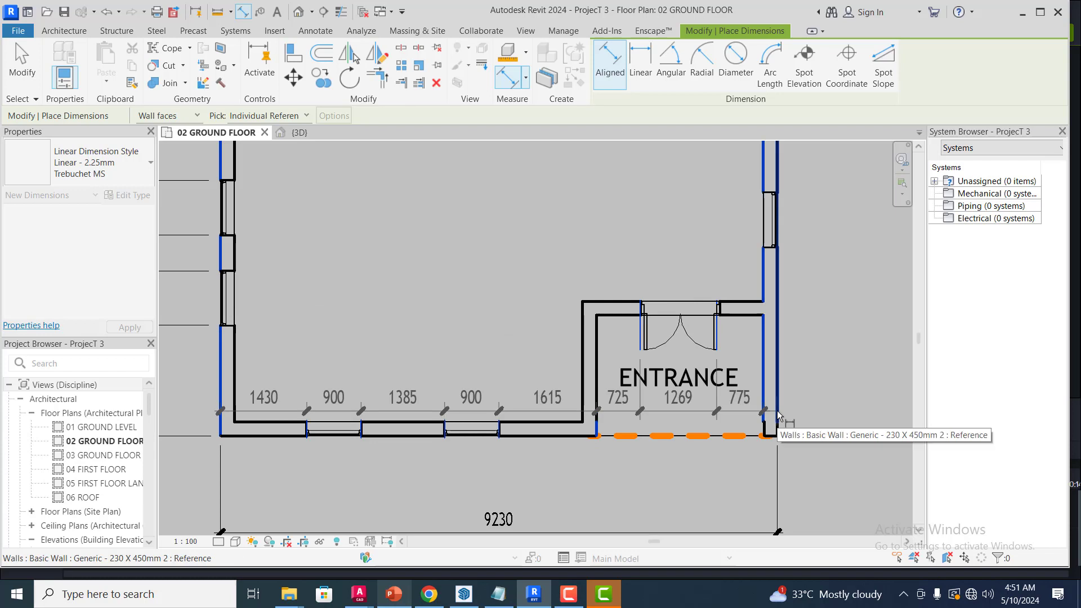
pyautogui.click(777, 415)
pyautogui.scroll(-1, 704, 457)
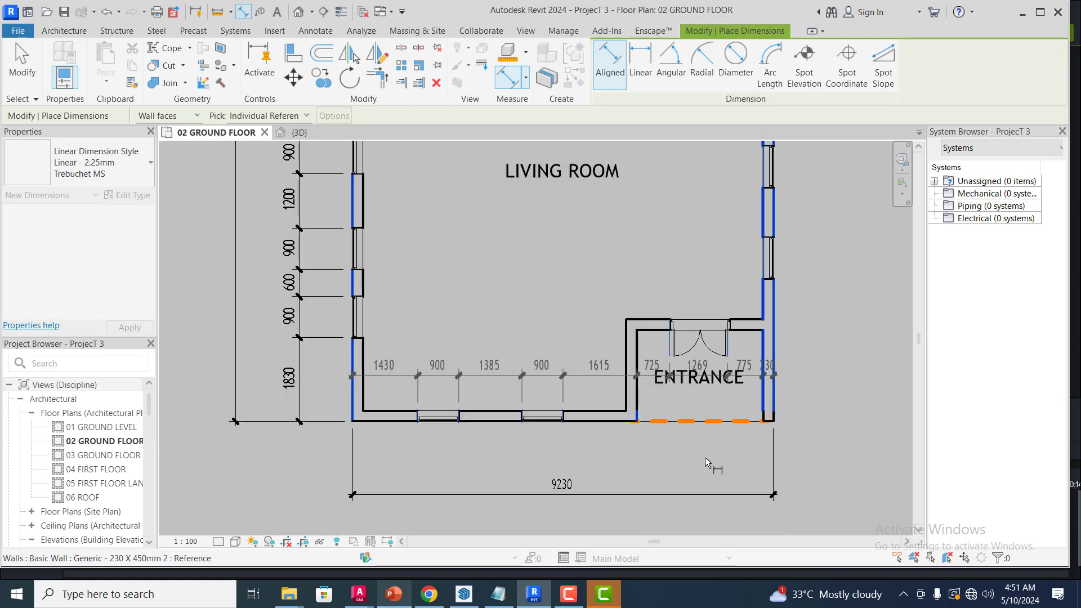
pyautogui.click(697, 463)
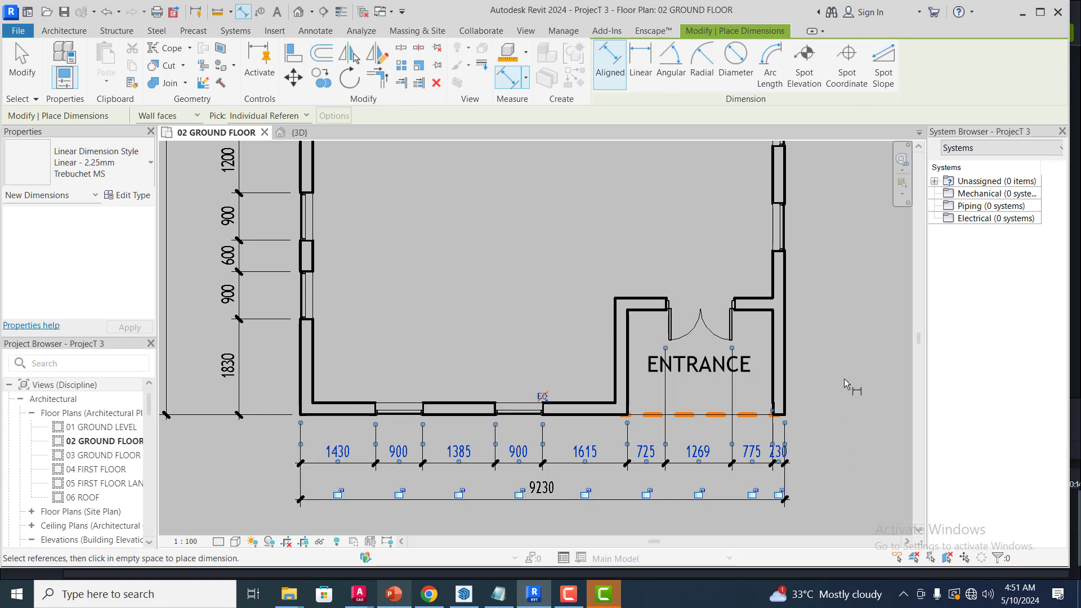
# Start a vertical dimension chain on the Staircase side at the upper outer wall face and include the first Living Room window's upper edge.
pyautogui.scroll(-5, 504, 446)
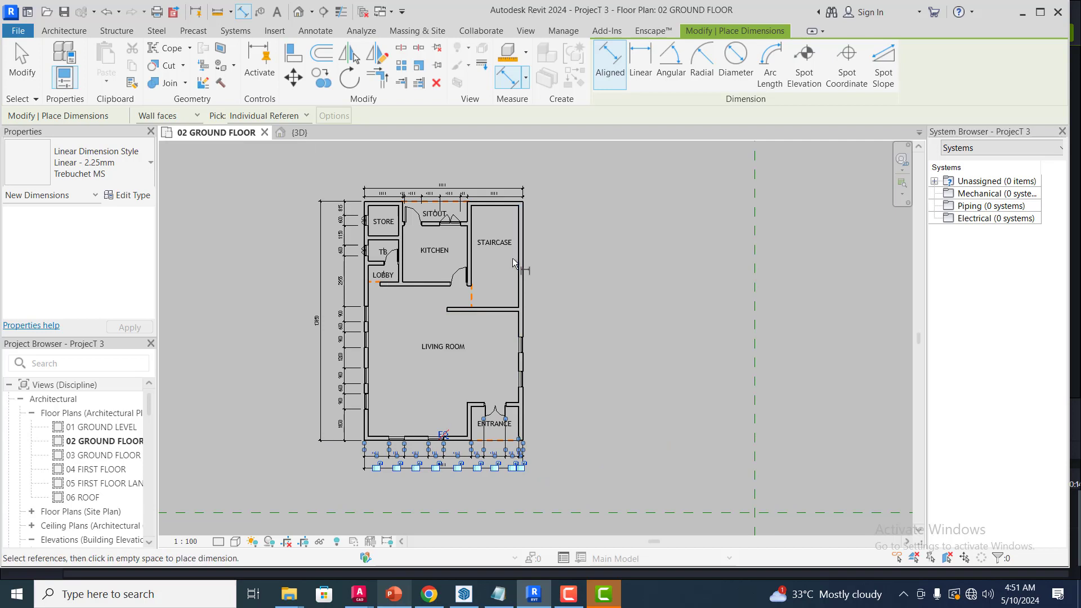
pyautogui.scroll(2, 511, 201)
pyautogui.scroll(1, 512, 204)
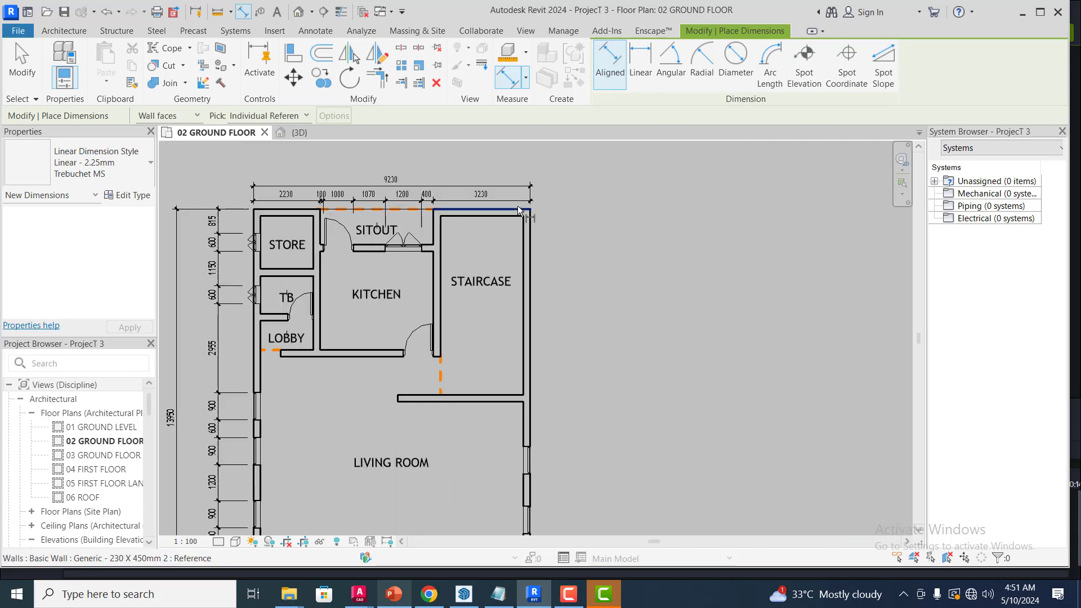
pyautogui.click(529, 212)
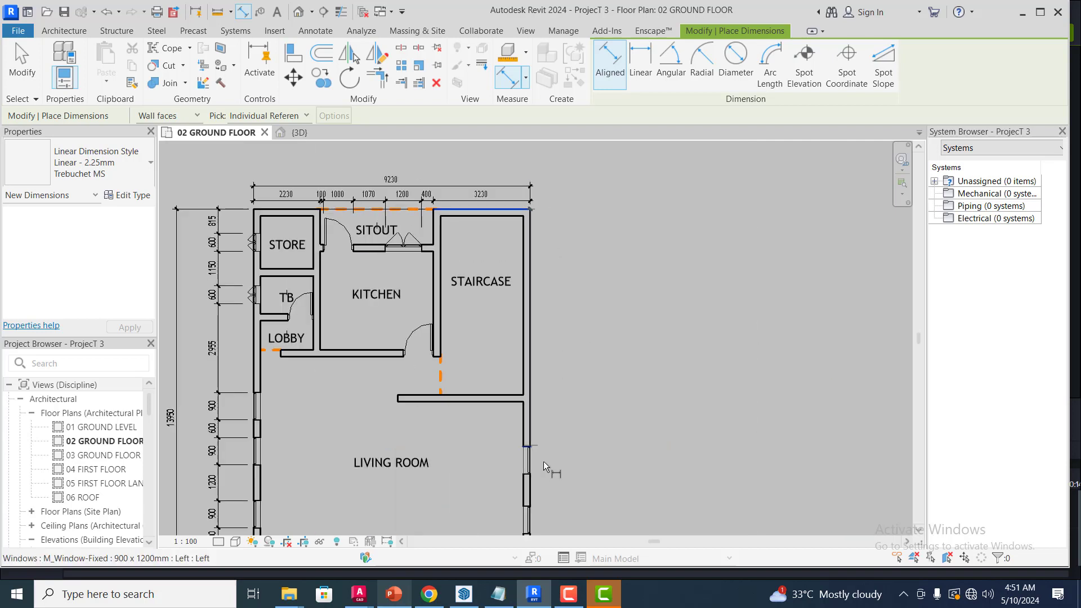
pyautogui.scroll(1, 542, 460)
pyautogui.scroll(3, 539, 457)
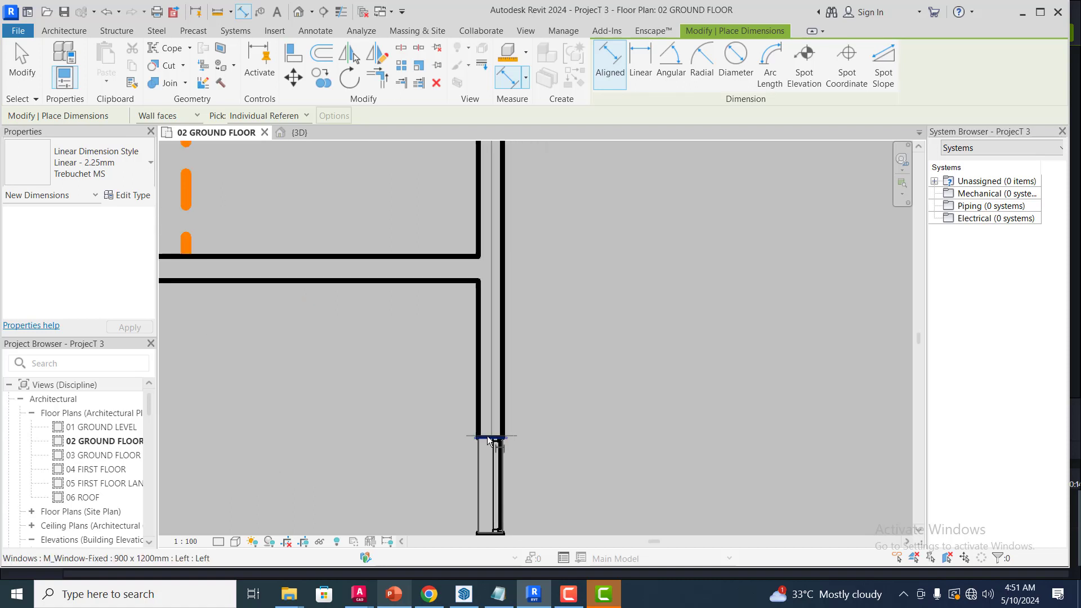
pyautogui.scroll(-3, 578, 337)
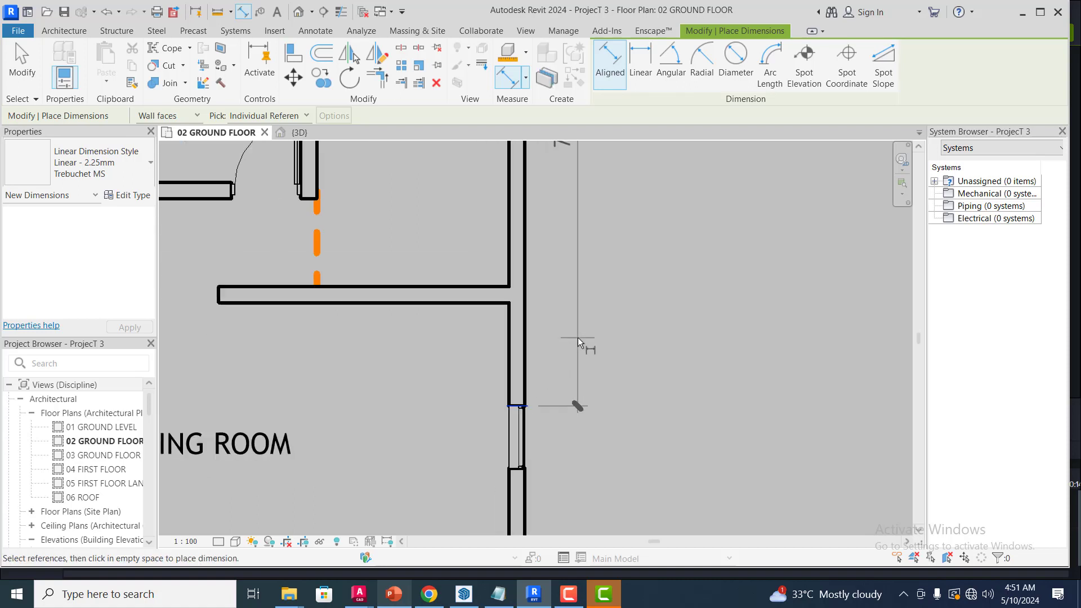
# End the vertical chain at the lower end of the Entrance's outer side wall and place it beside the building.
pyautogui.scroll(-3, 609, 359)
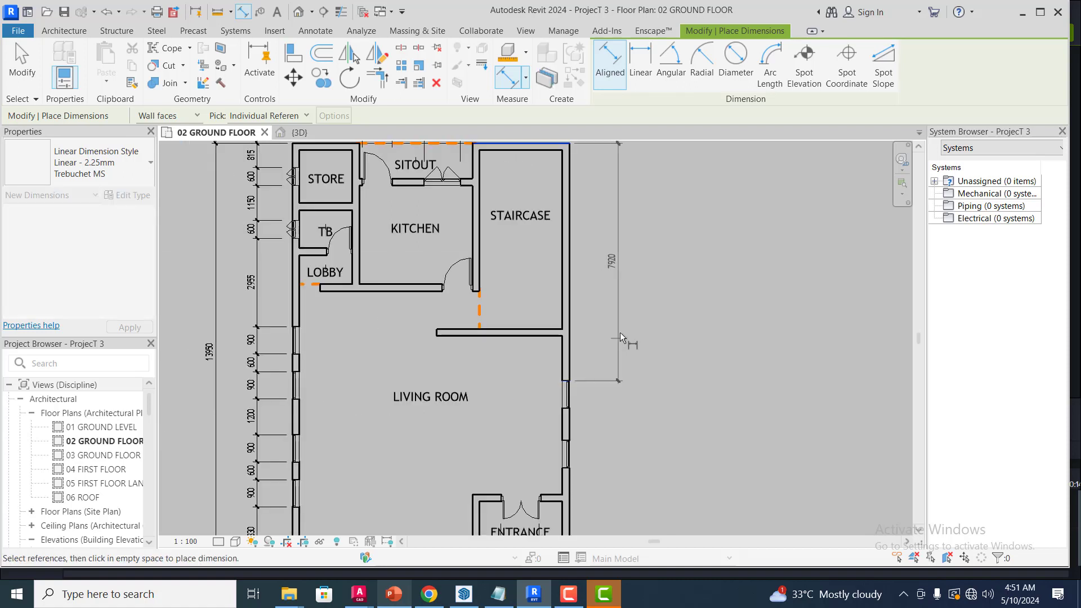
pyautogui.scroll(-2, 636, 360)
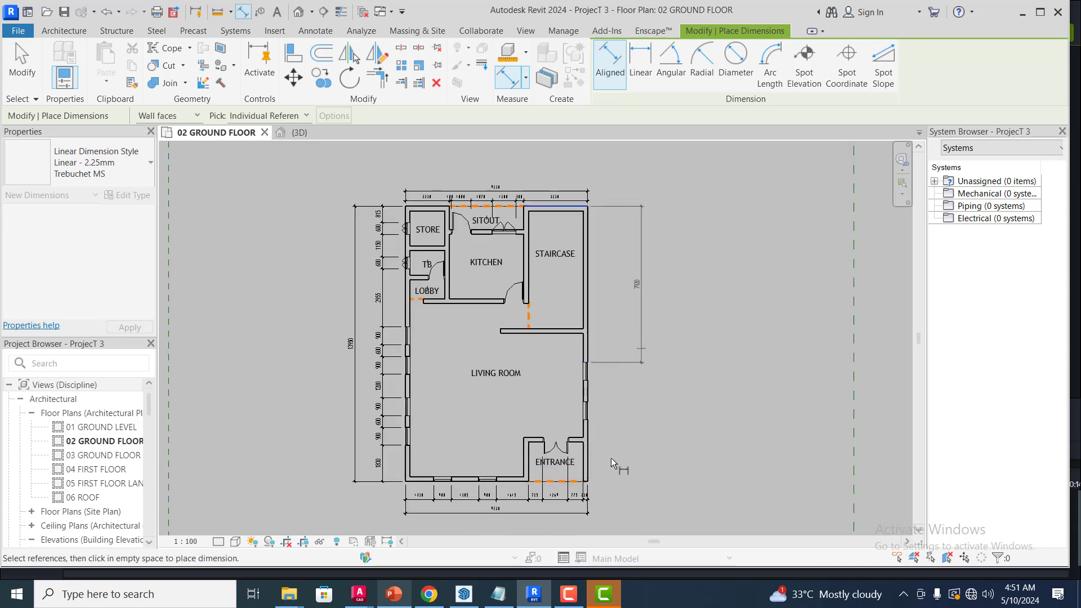
pyautogui.scroll(5, 603, 451)
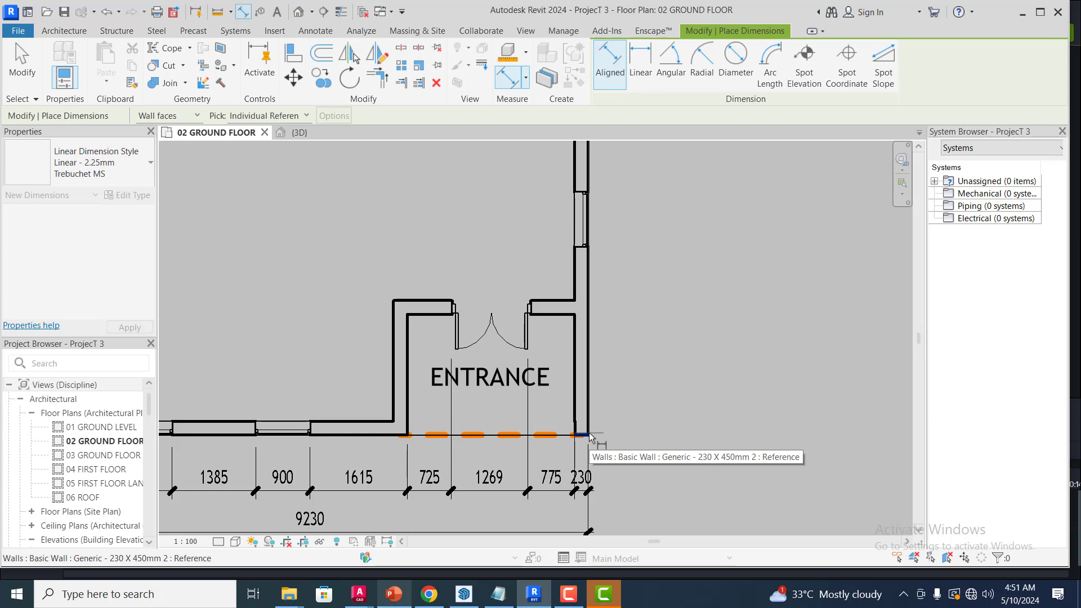
pyautogui.scroll(-4, 590, 437)
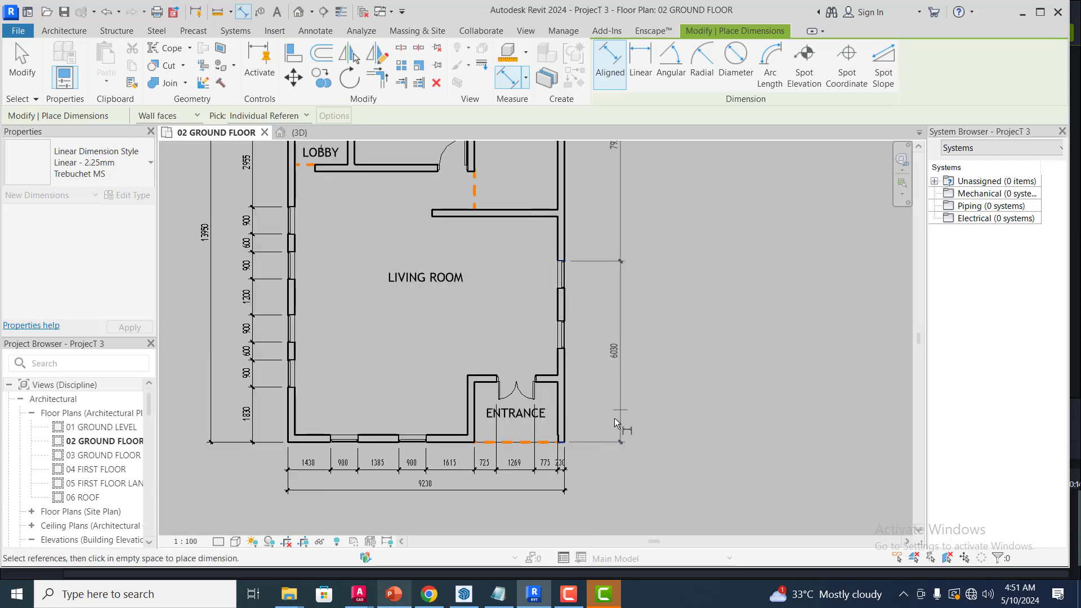
pyautogui.scroll(-2, 611, 421)
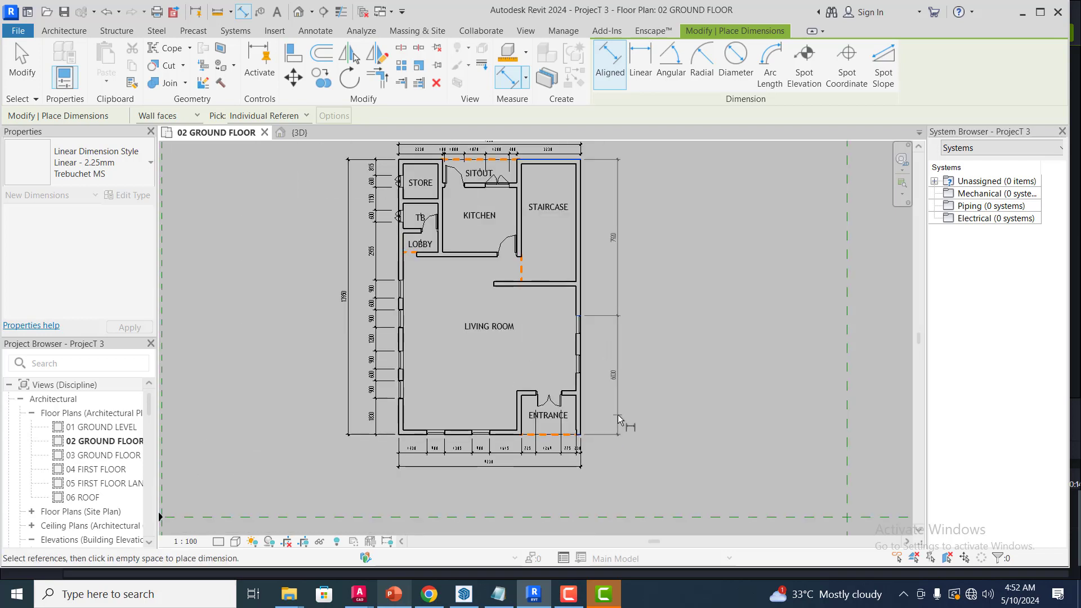
pyautogui.click(612, 415)
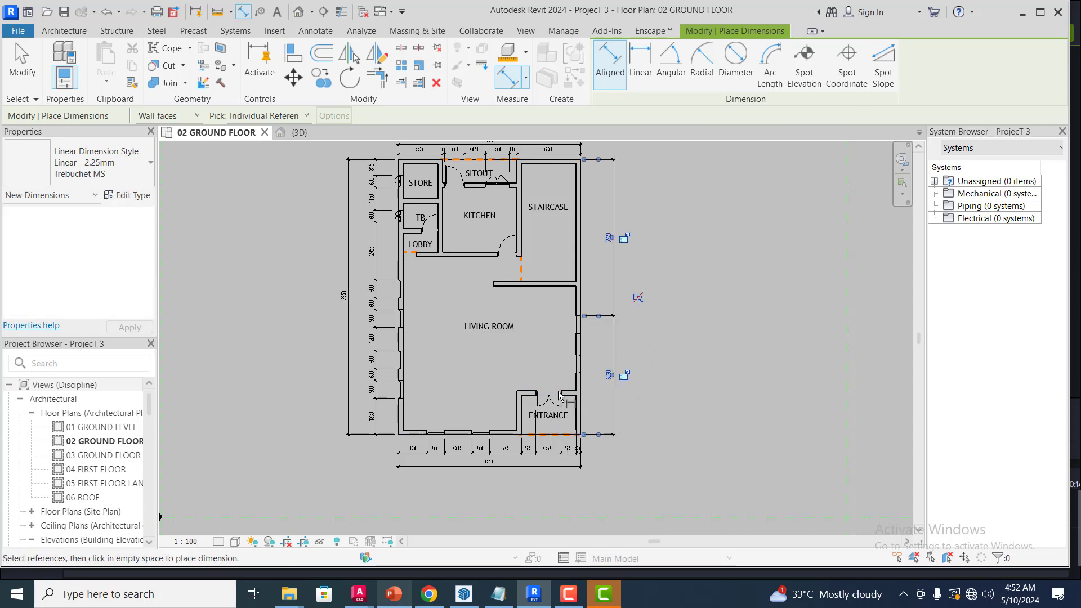
# Place an overall aligned dimension from the Staircase's upper outer wall face to the Entrance wall's lower end, outside the two-segment chain.
pyautogui.scroll(3, 575, 164)
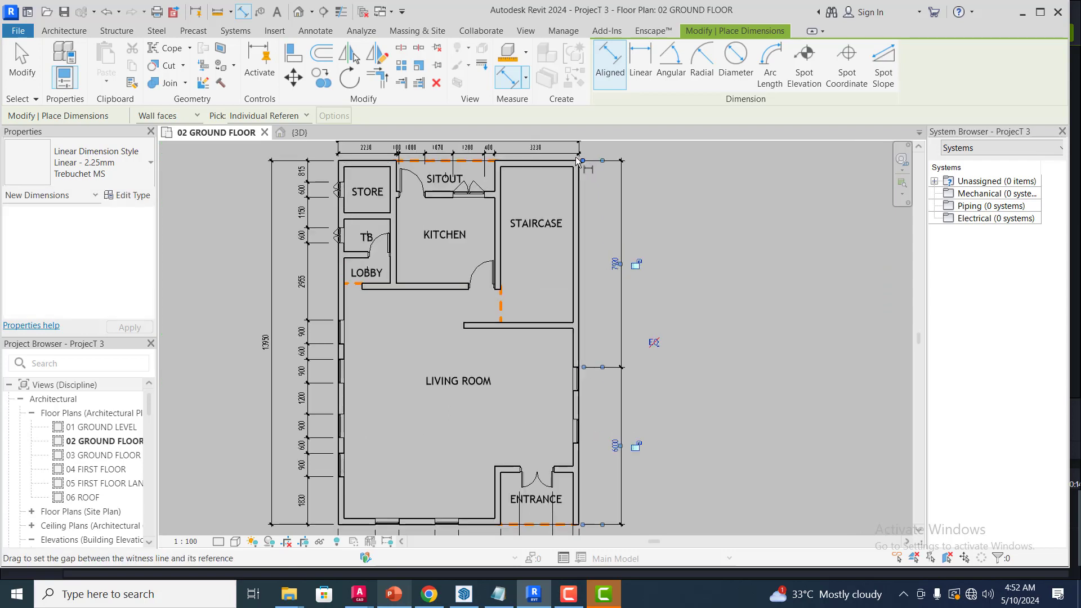
pyautogui.click(570, 164)
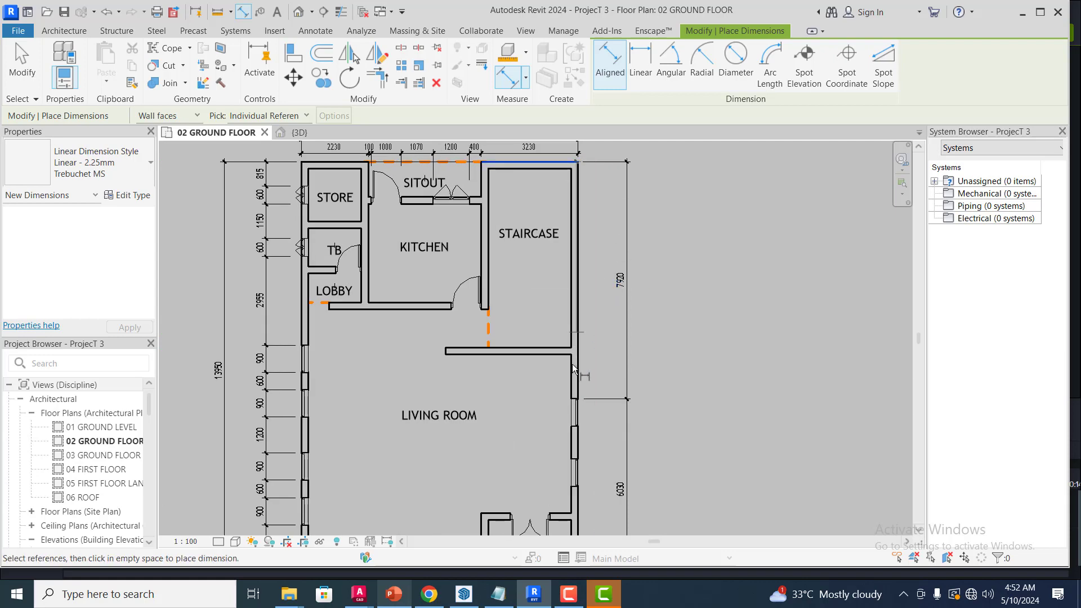
pyautogui.scroll(-1, 629, 295)
pyautogui.scroll(-1, 619, 403)
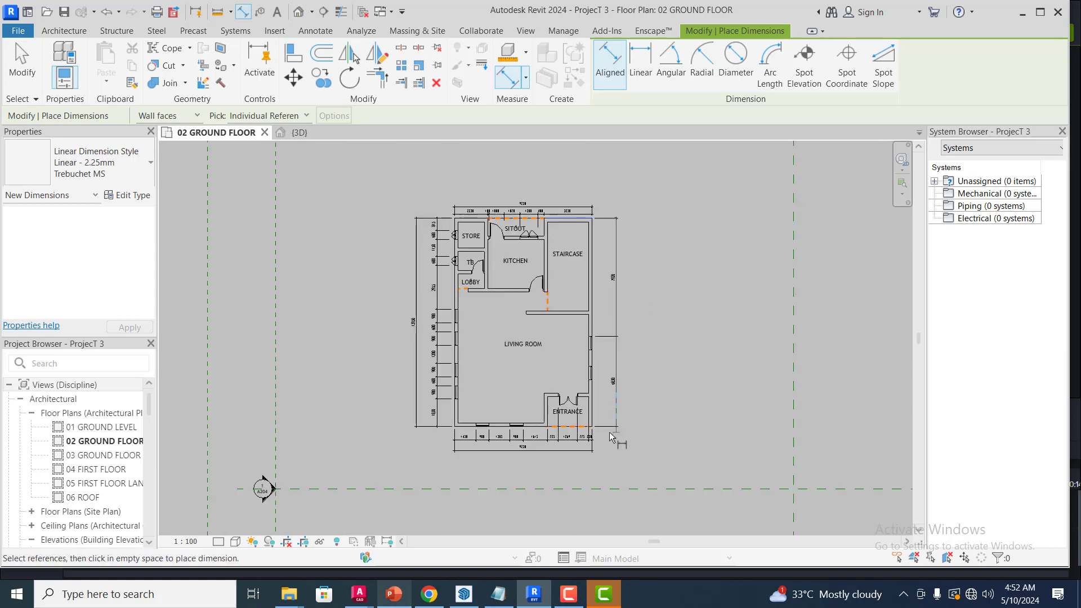
pyautogui.scroll(2, 568, 425)
pyautogui.scroll(4, 568, 425)
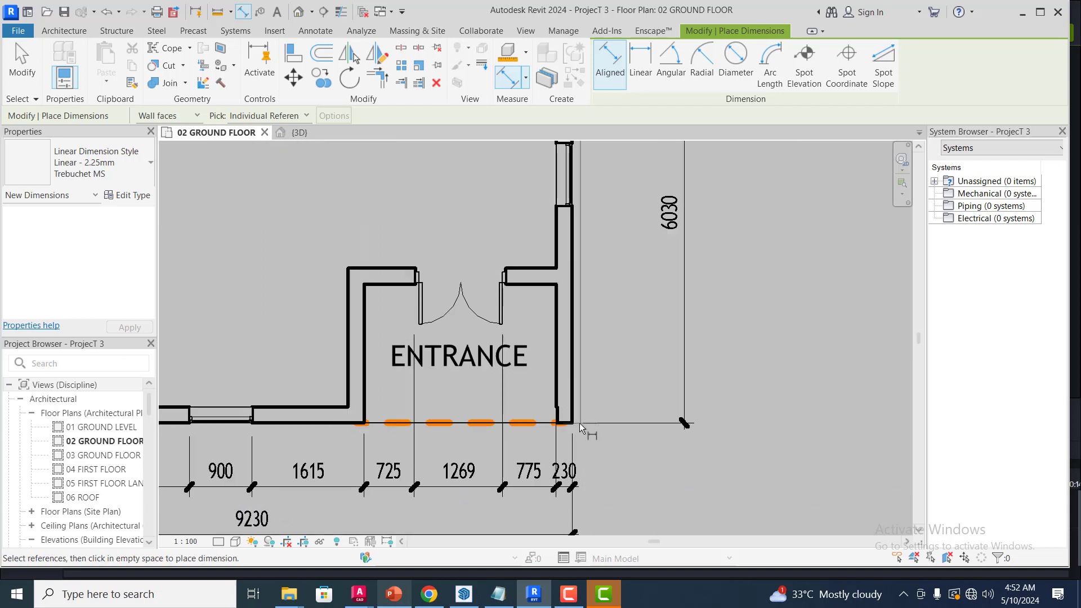
pyautogui.click(568, 420)
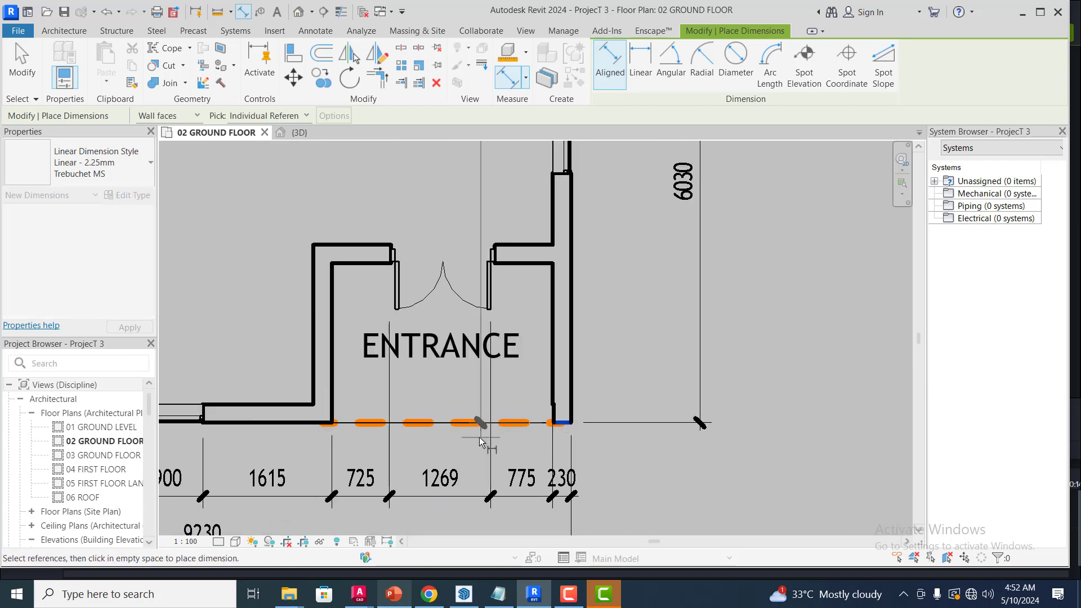
pyautogui.scroll(-3, 482, 434)
pyautogui.scroll(-1, 600, 388)
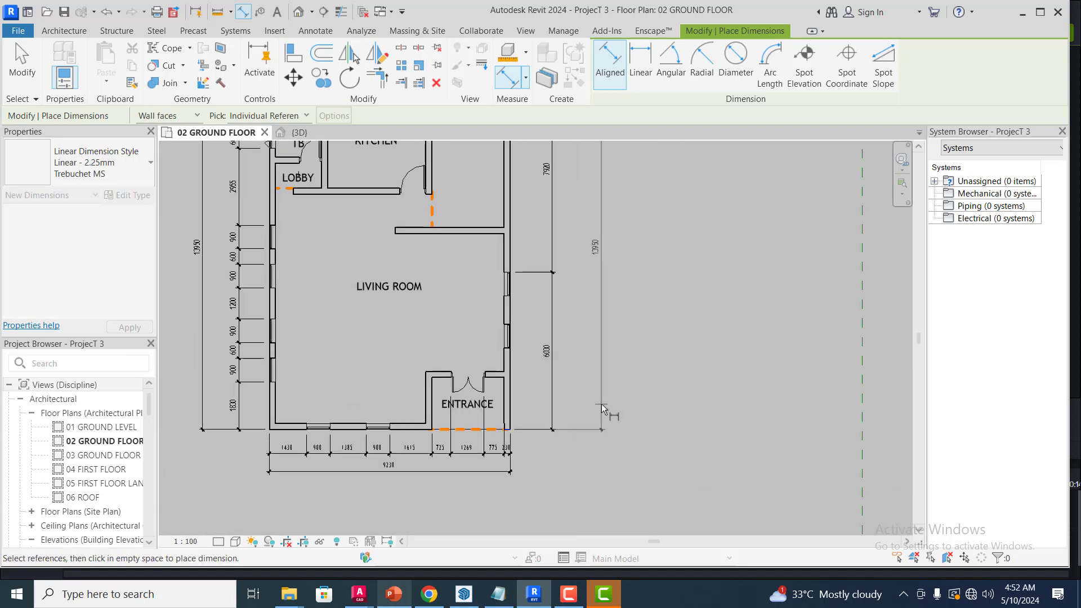
pyautogui.click(538, 342)
# Start another vertical chain at the Staircase's upper outer wall face and include both edges of the first Living Room window on that side.
pyautogui.scroll(-2, 548, 404)
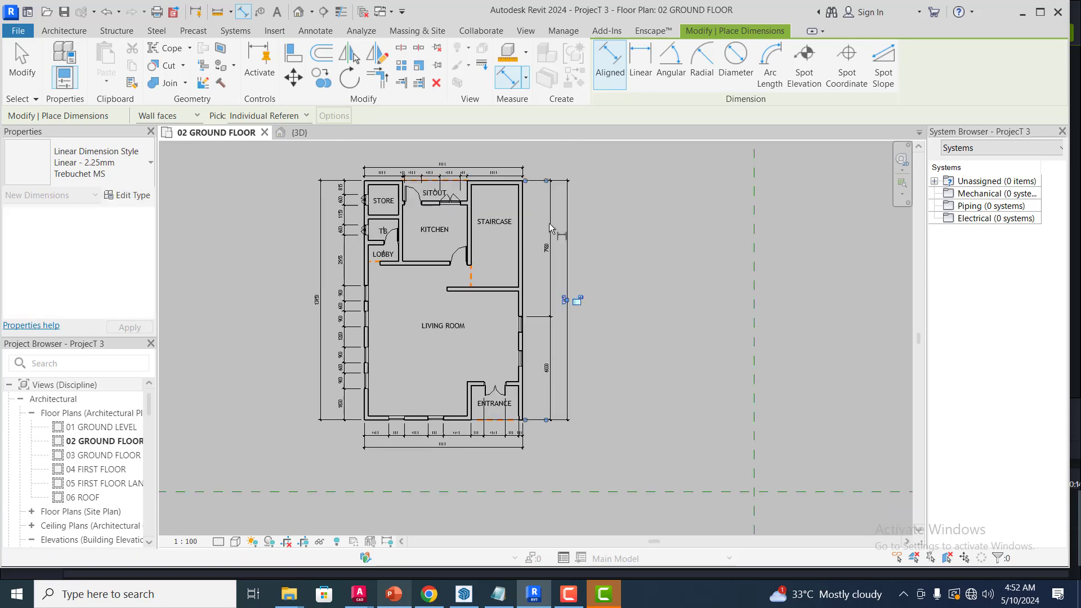
pyautogui.scroll(3, 523, 180)
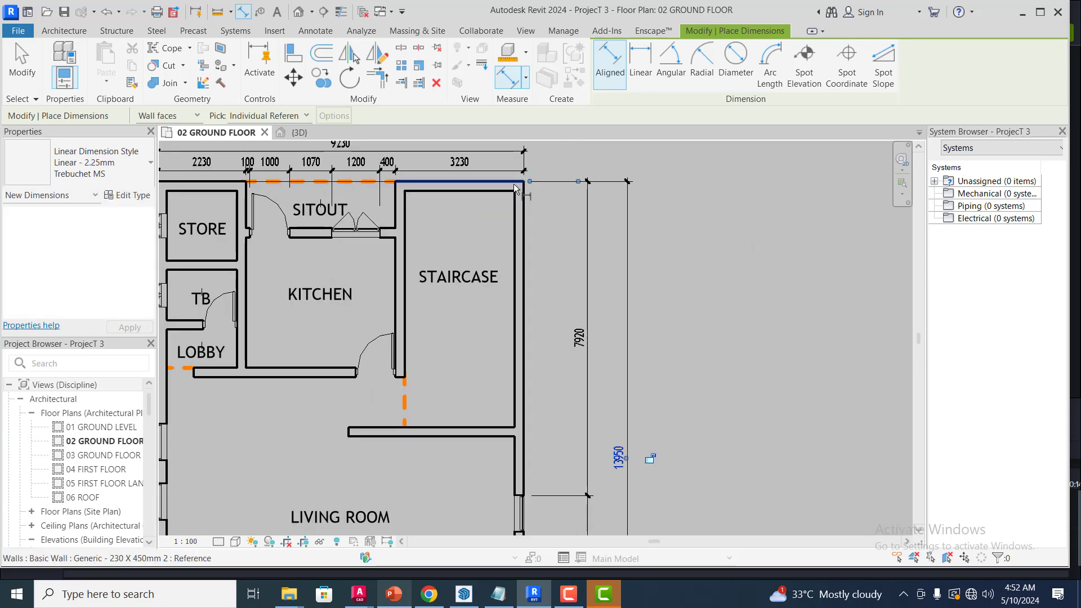
pyautogui.scroll(-3, 548, 179)
pyautogui.scroll(1, 542, 320)
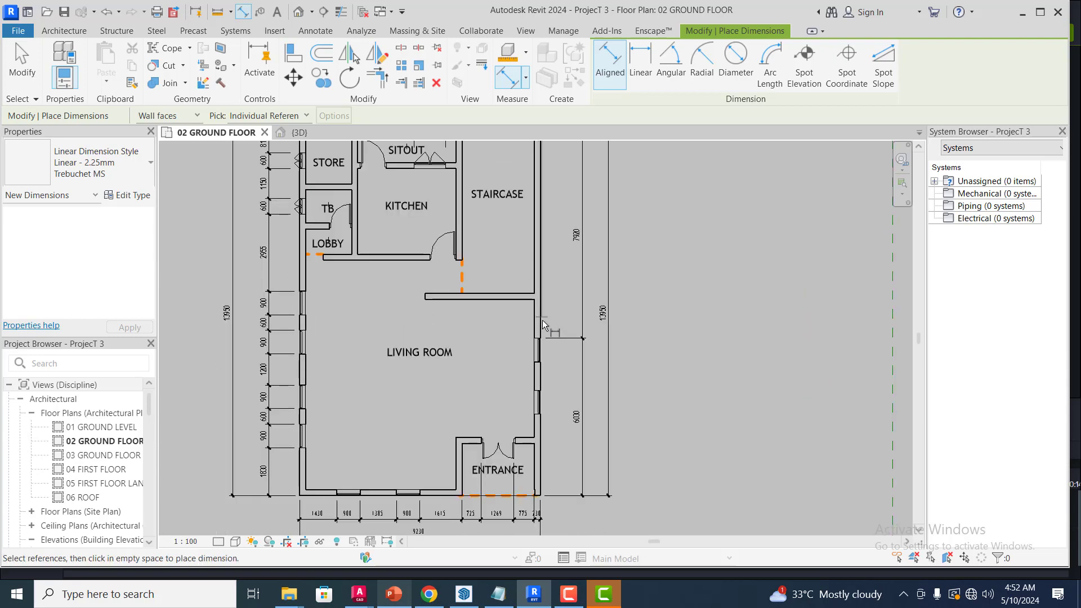
pyautogui.scroll(4, 542, 320)
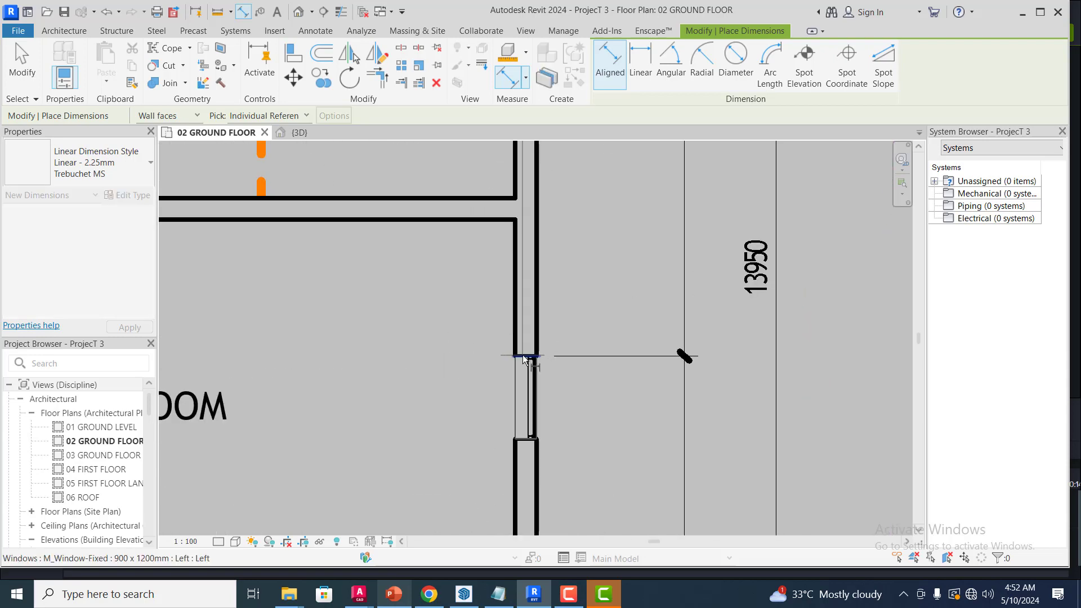
pyautogui.click(522, 354)
pyautogui.scroll(-3, 568, 298)
pyautogui.scroll(3, 558, 363)
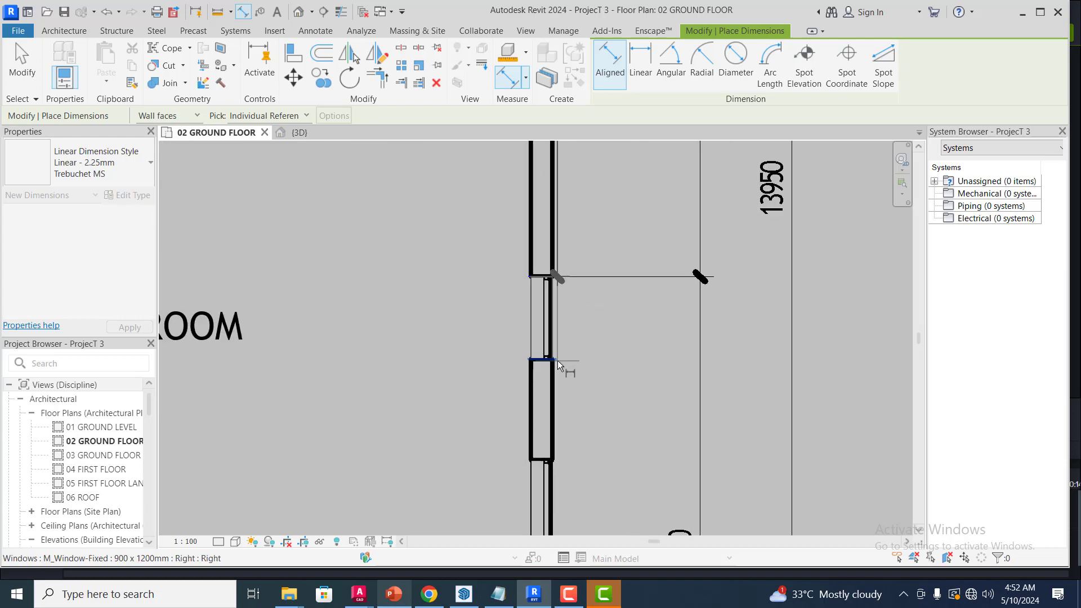
pyautogui.scroll(1, 558, 363)
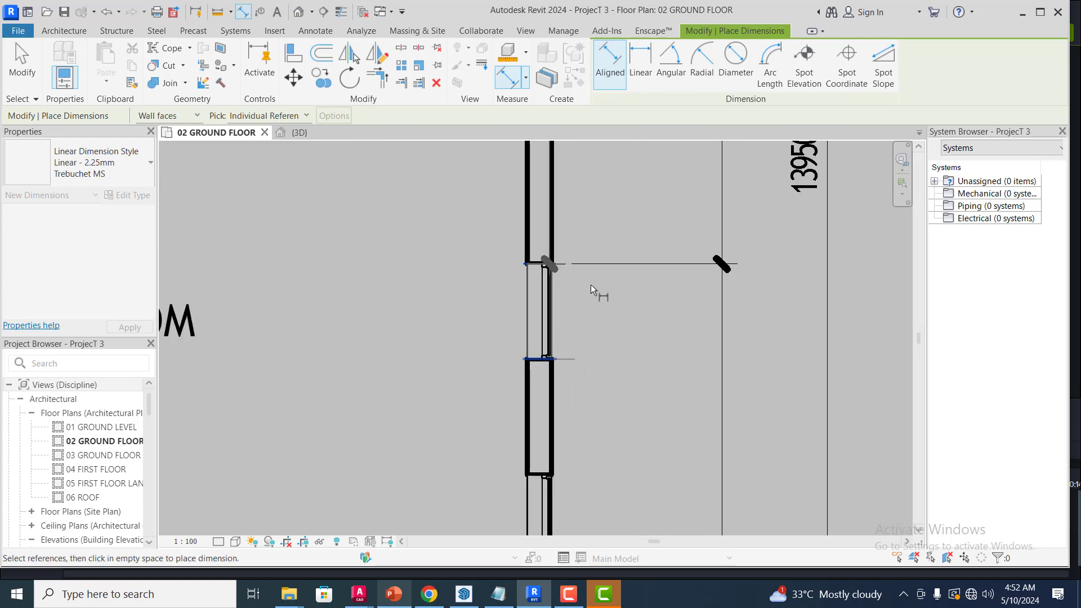
# Extend the new vertical chain to both edges of the second Living Room window, just above the Entrance.
pyautogui.scroll(-4, 594, 283)
pyautogui.scroll(2, 587, 375)
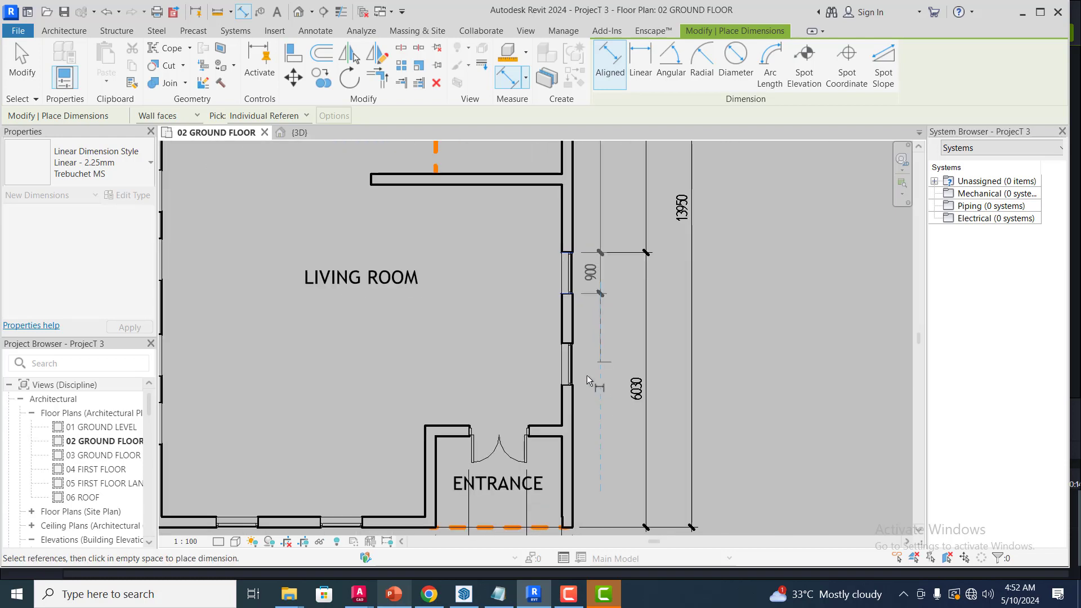
pyautogui.scroll(2, 579, 334)
pyautogui.click(570, 337)
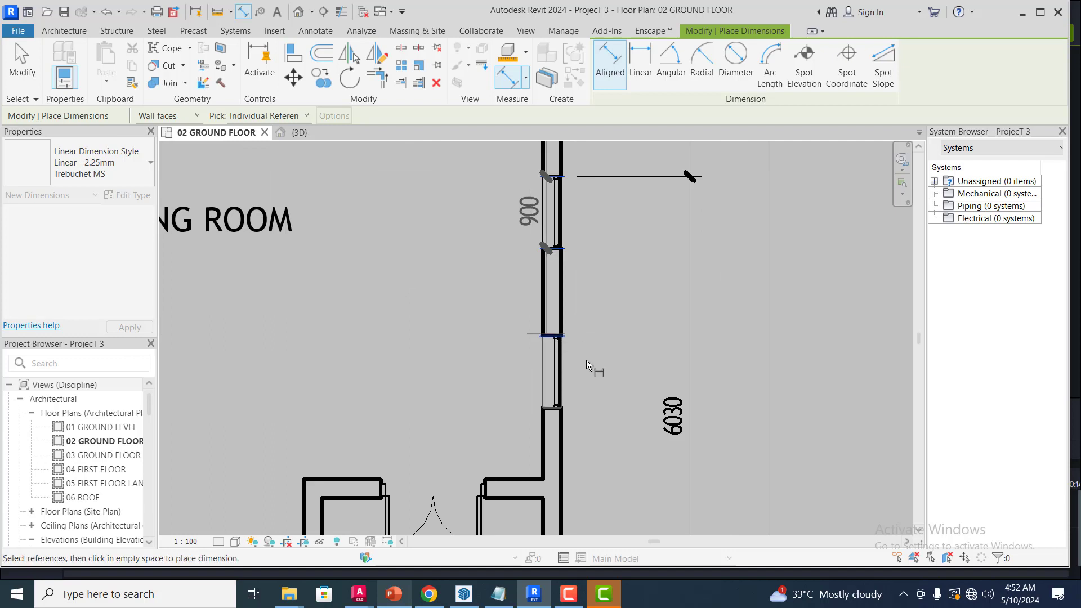
pyautogui.click(563, 407)
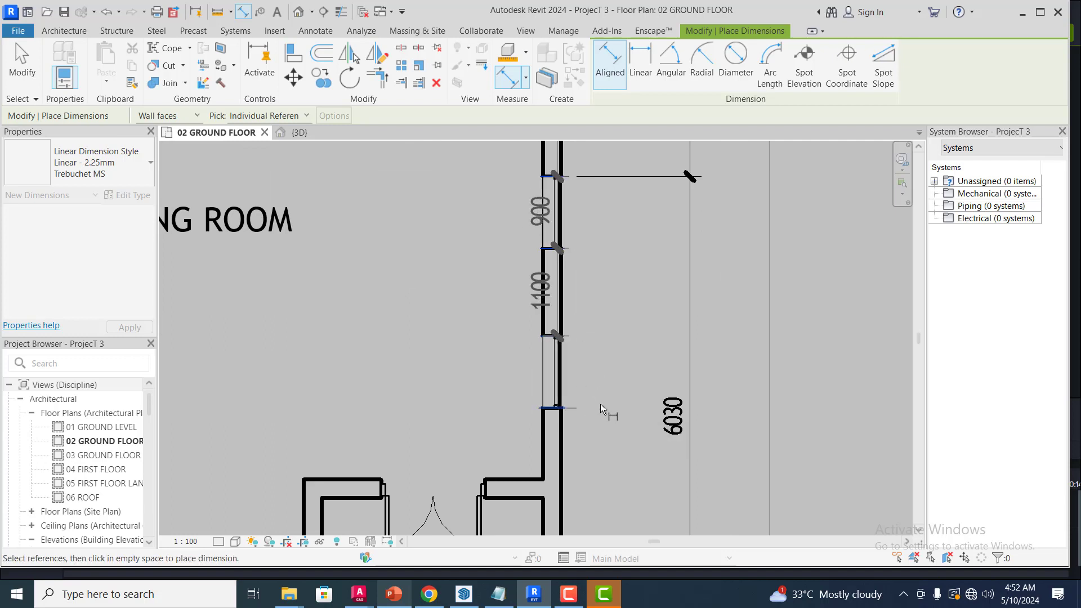
pyautogui.scroll(-2, 626, 313)
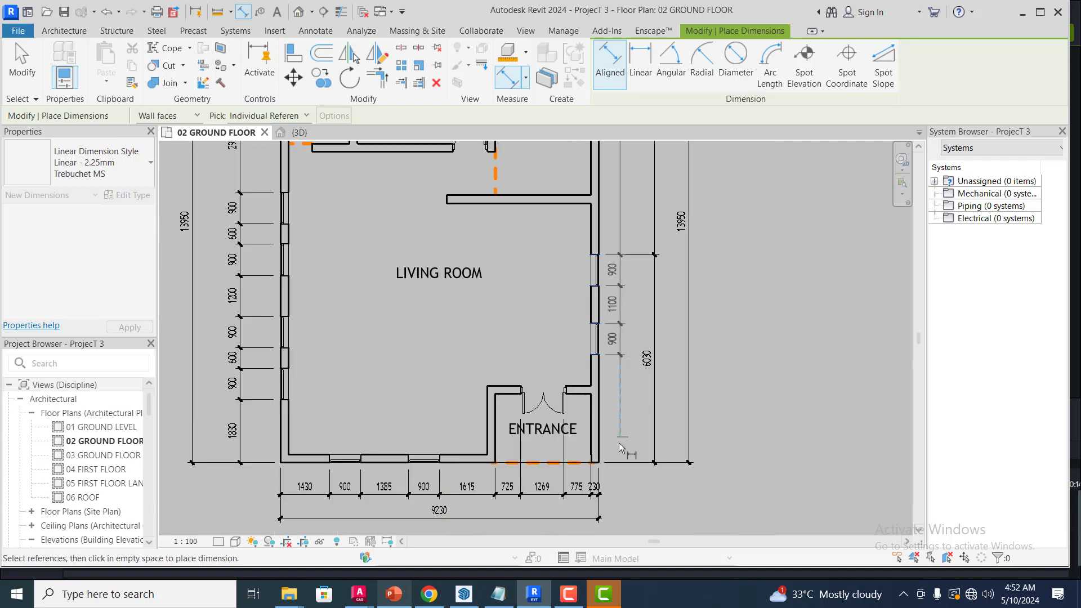
# Finish the Living Room window chain at the lower end of the Entrance's outer side wall and place it between the building and the existing dimensions.
pyautogui.scroll(1, 609, 457)
pyautogui.scroll(2, 609, 457)
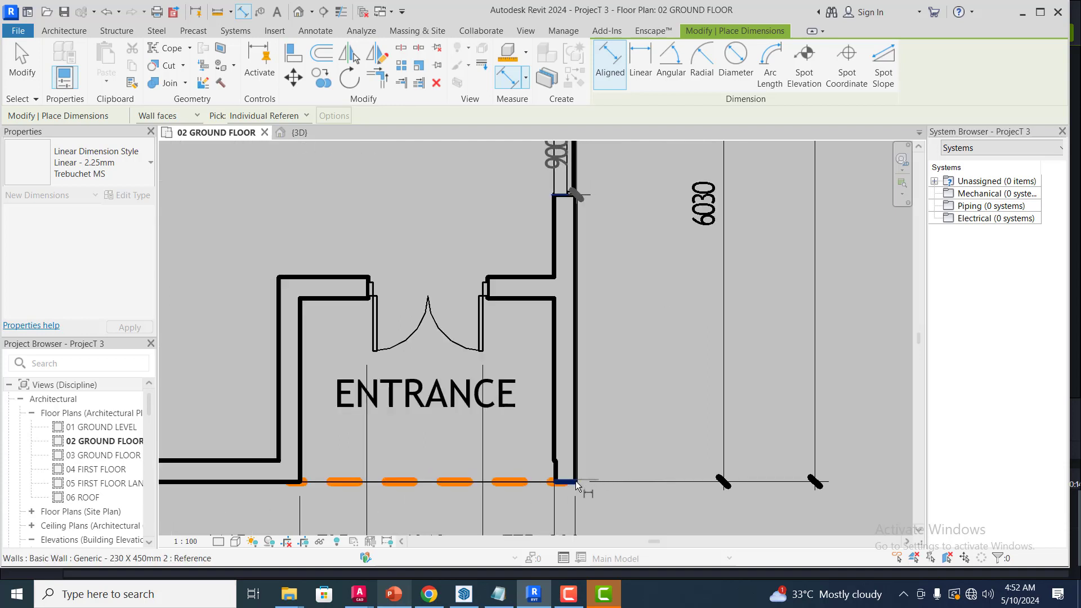
pyautogui.click(575, 481)
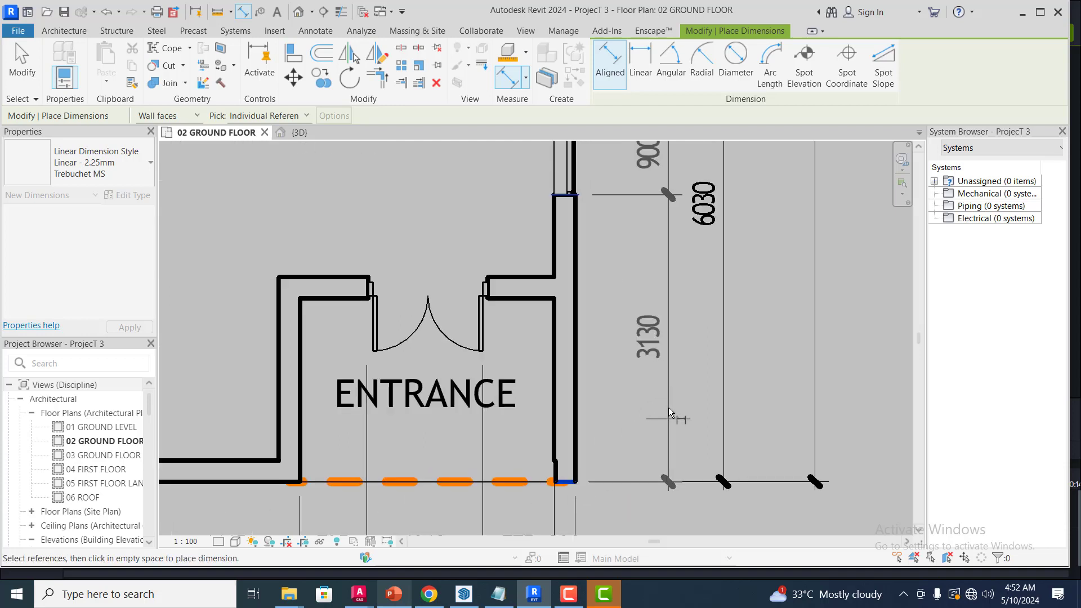
pyautogui.click(680, 396)
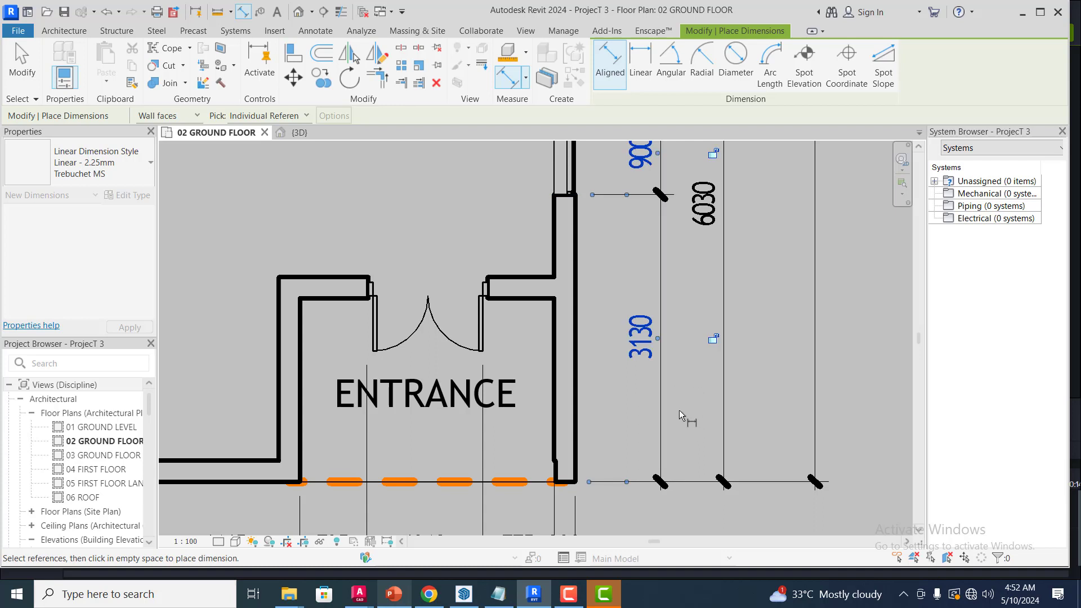
# Review the exterior dimension chains around the whole ground floor plan.
pyautogui.scroll(-2, 674, 430)
pyautogui.scroll(-3, 674, 430)
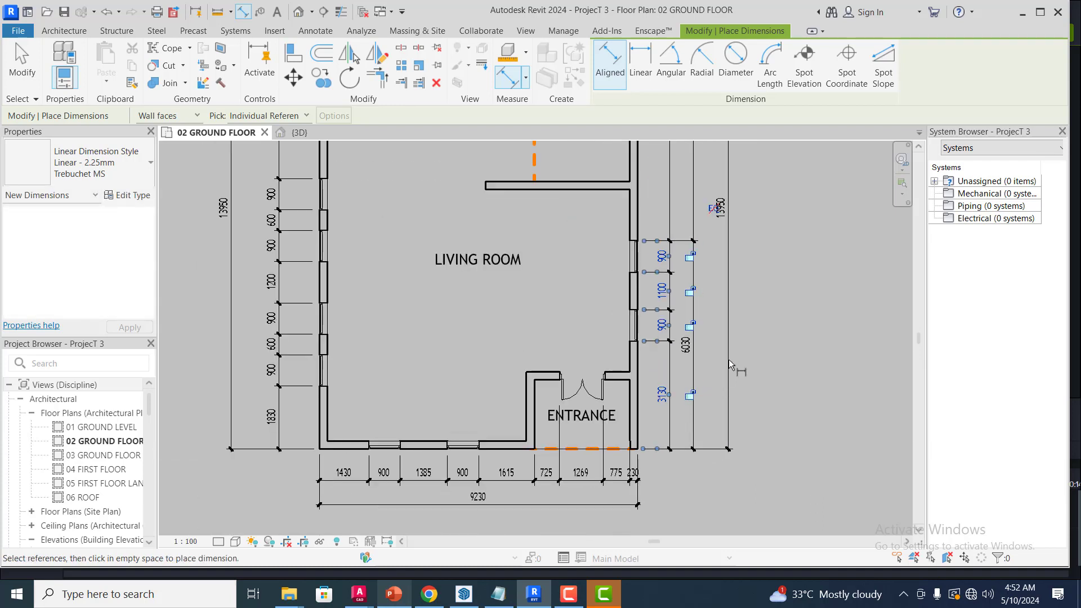
pyautogui.scroll(-3, 734, 386)
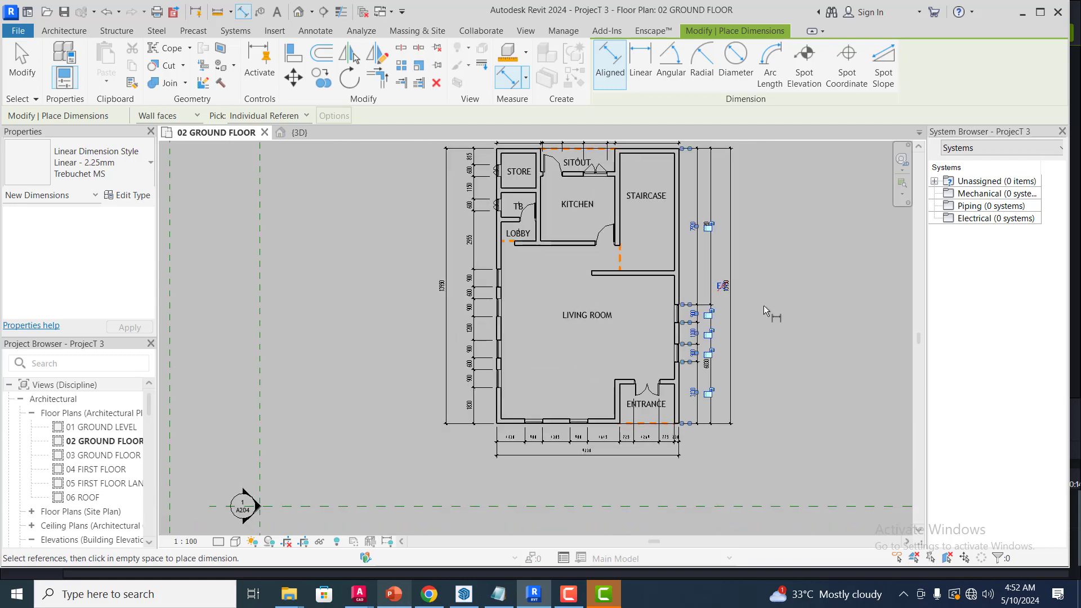
pyautogui.scroll(1, 758, 157)
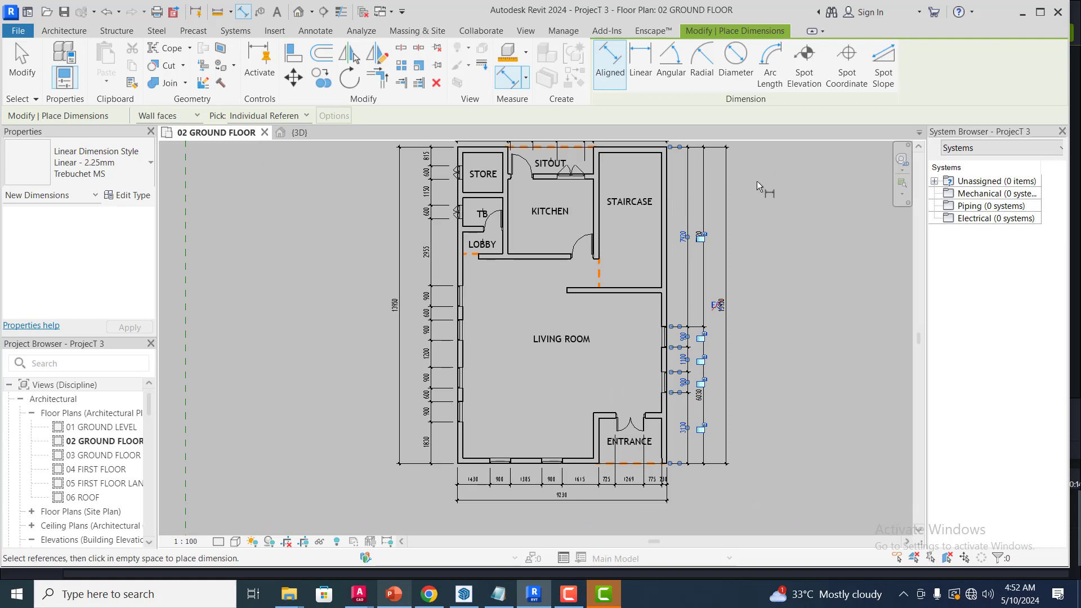
pyautogui.scroll(-2, 652, 374)
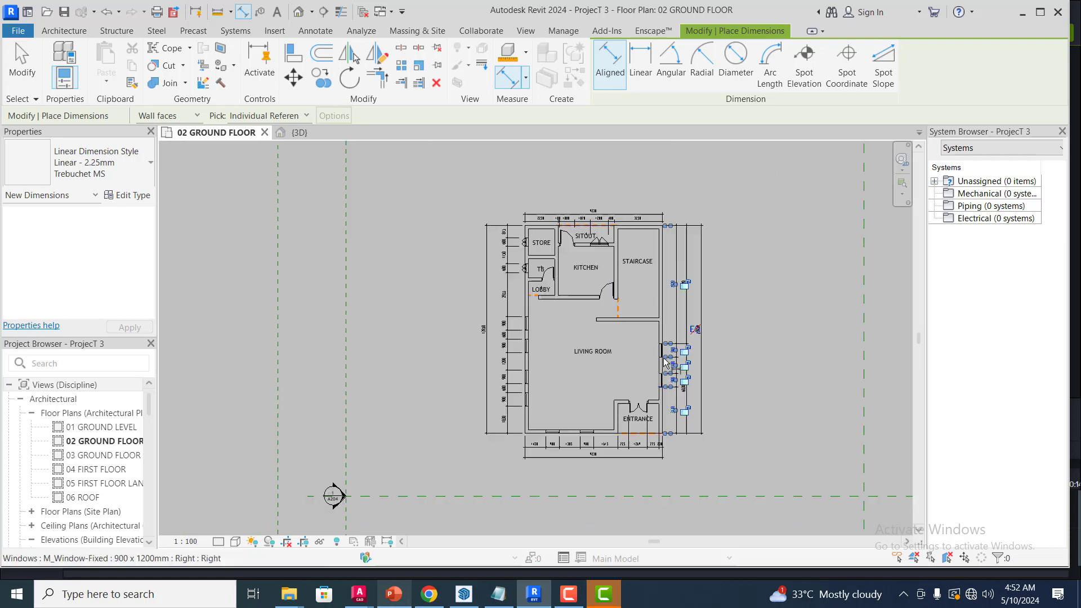
pyautogui.scroll(2, 666, 234)
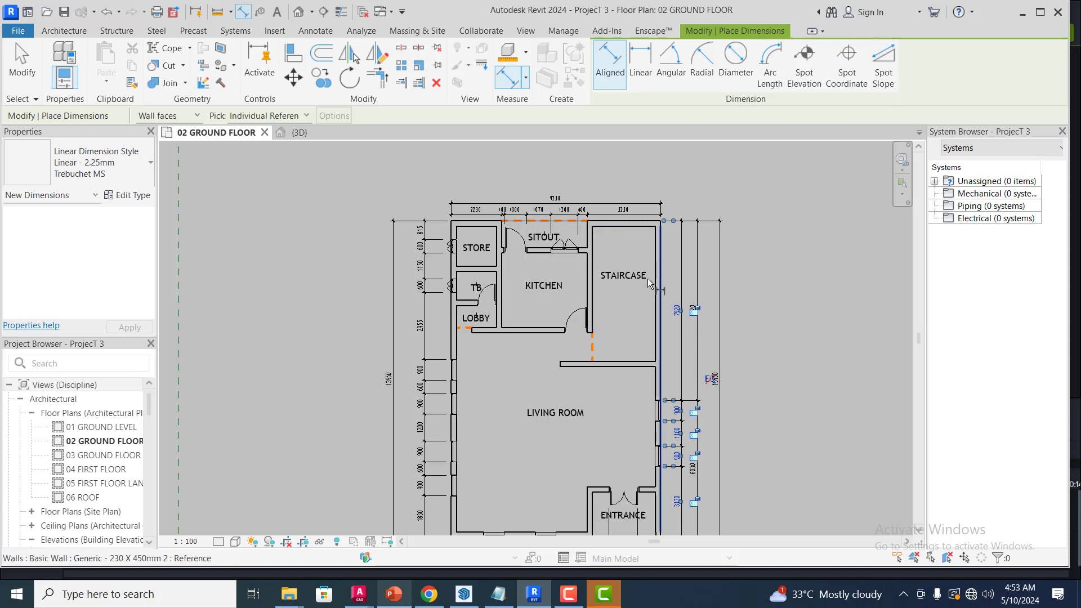
pyautogui.scroll(2, 724, 390)
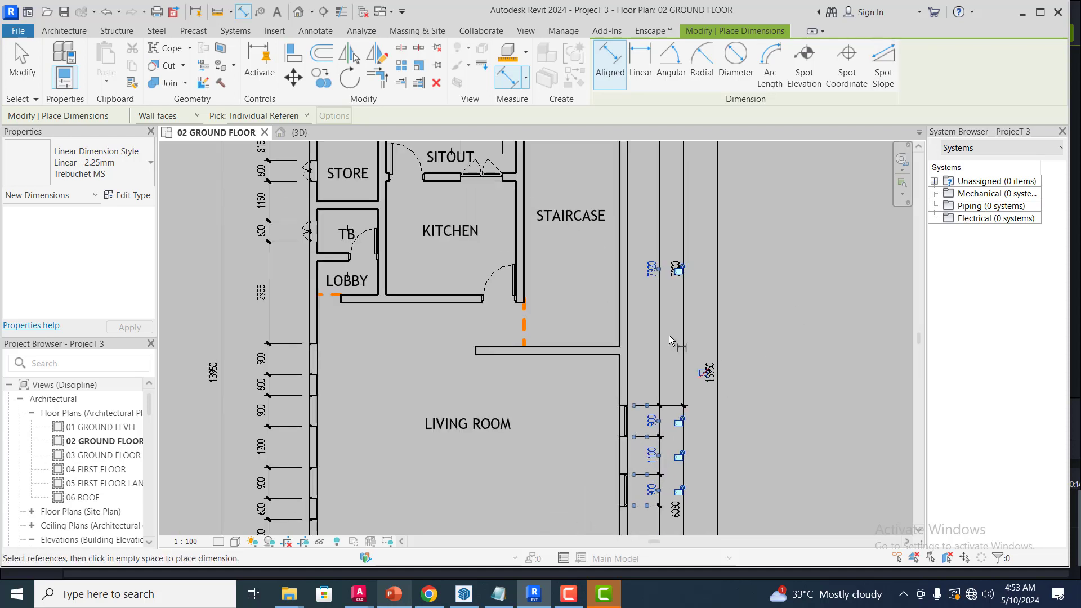
pyautogui.scroll(-1, 655, 349)
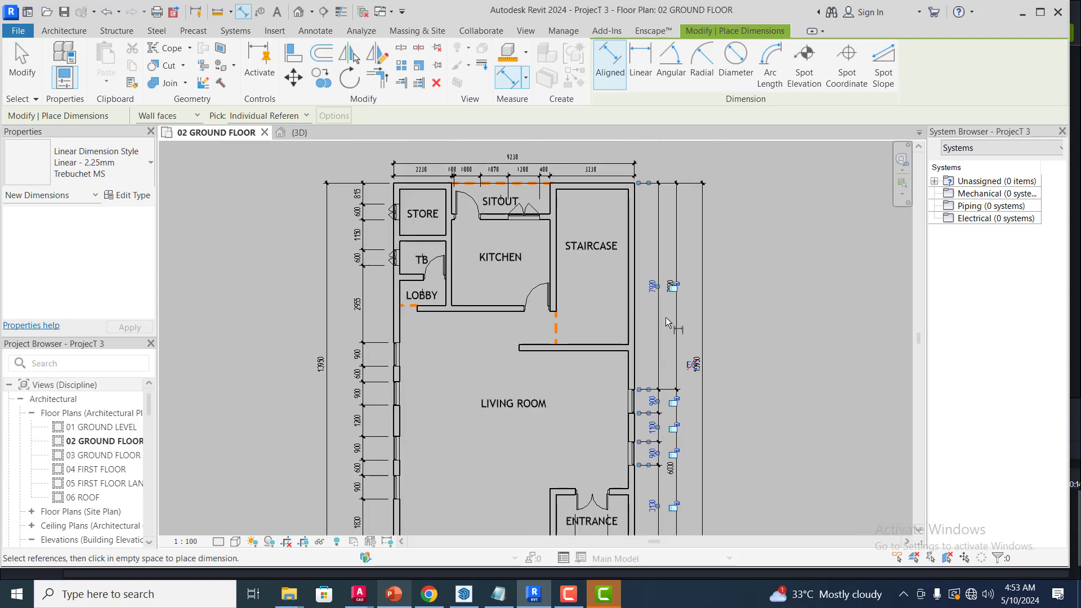
pyautogui.scroll(-1, 681, 263)
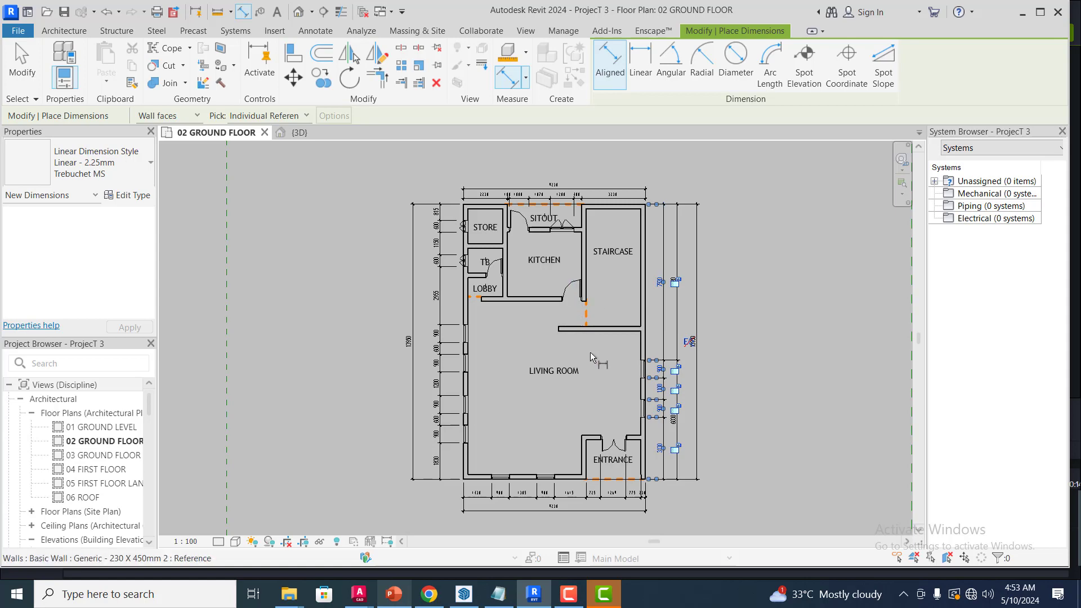
# Place aligned dimensions inside the Kitchen, one between its upper and lower wall faces and one between its two side wall faces.
pyautogui.scroll(4, 529, 236)
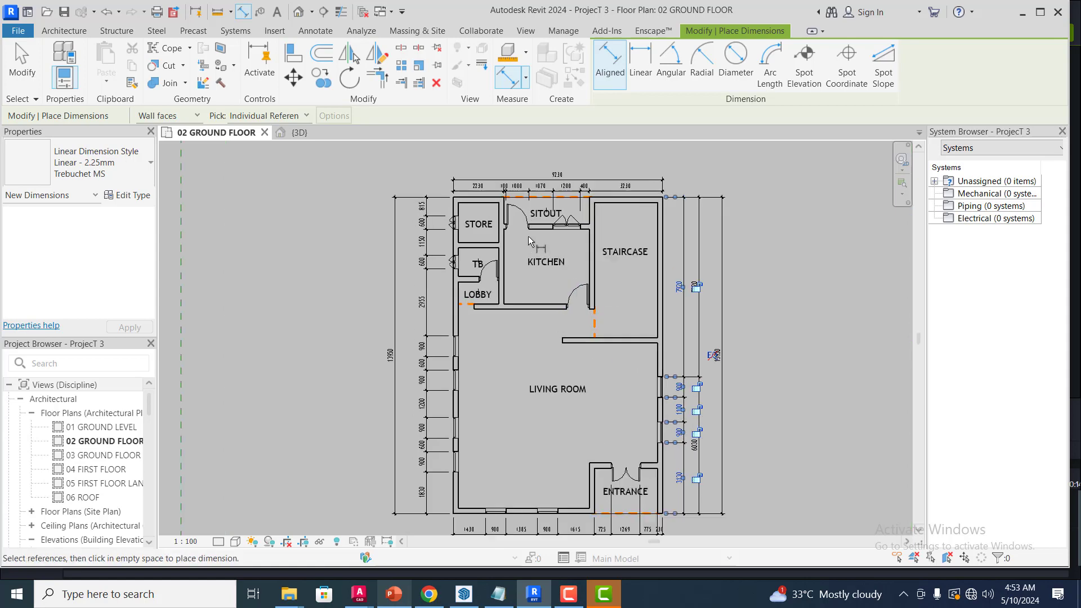
pyautogui.click(549, 216)
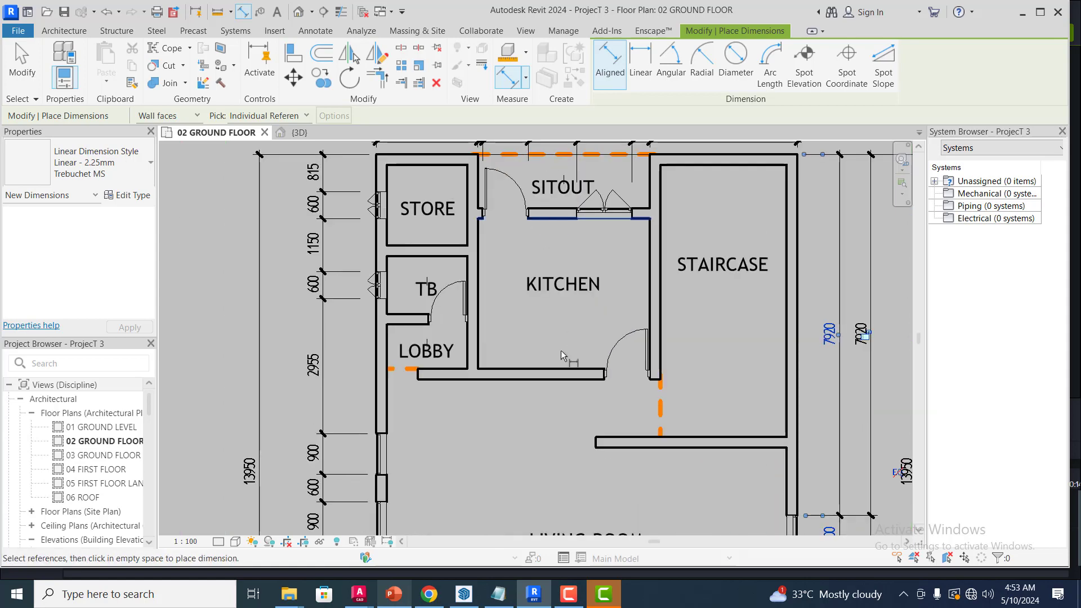
pyautogui.click(557, 370)
pyautogui.click(545, 333)
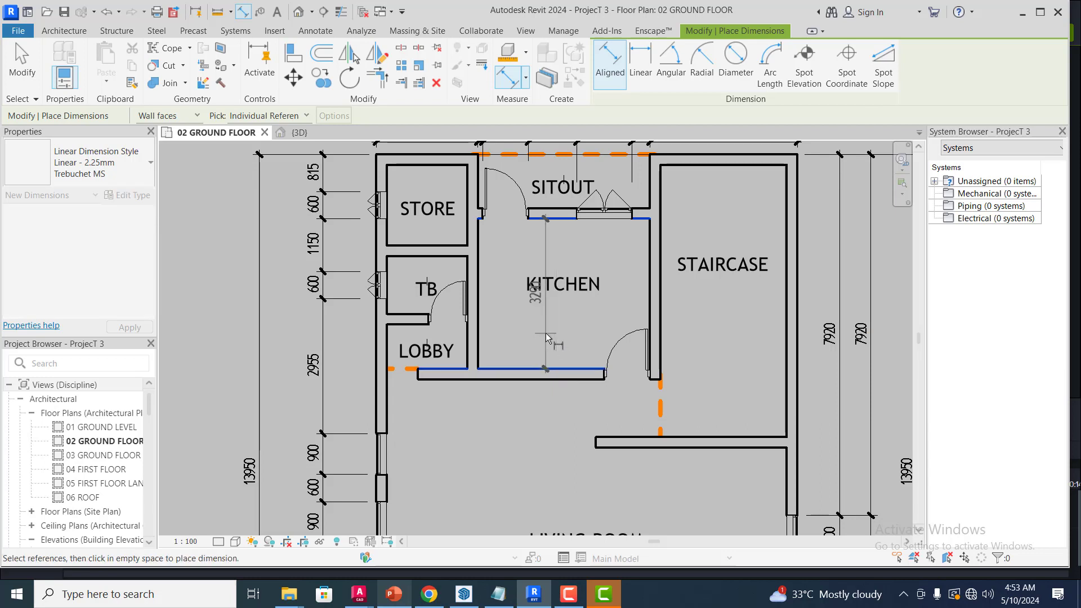
pyautogui.click(477, 299)
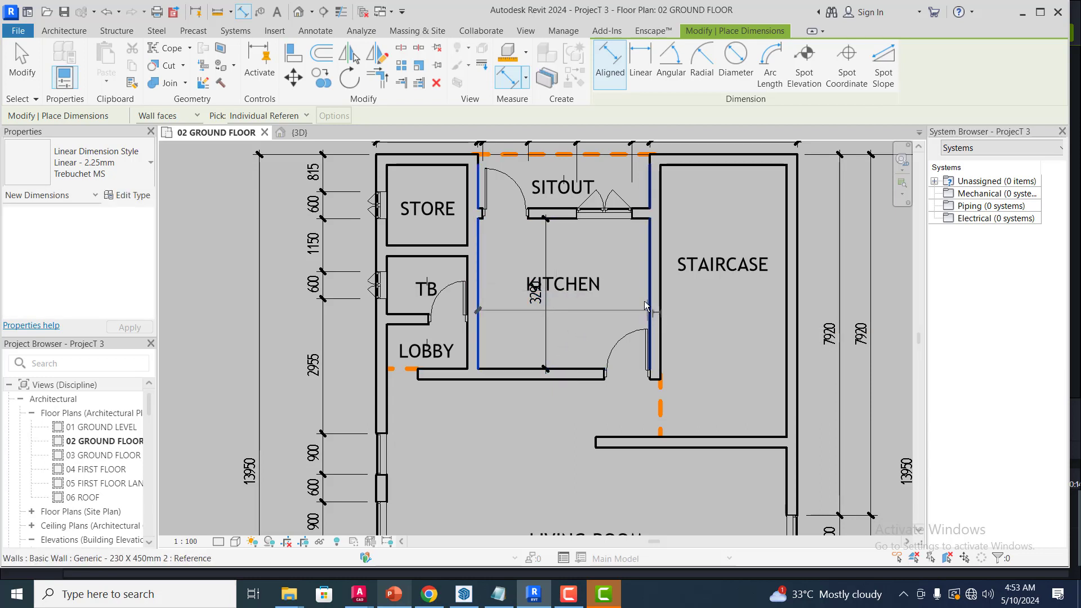
pyautogui.click(648, 315)
pyautogui.click(532, 319)
# Place a vertical aligned dimension in the Living Room from the wall above the Entrance door to the lower face of the Staircase wall.
pyautogui.scroll(-2, 595, 265)
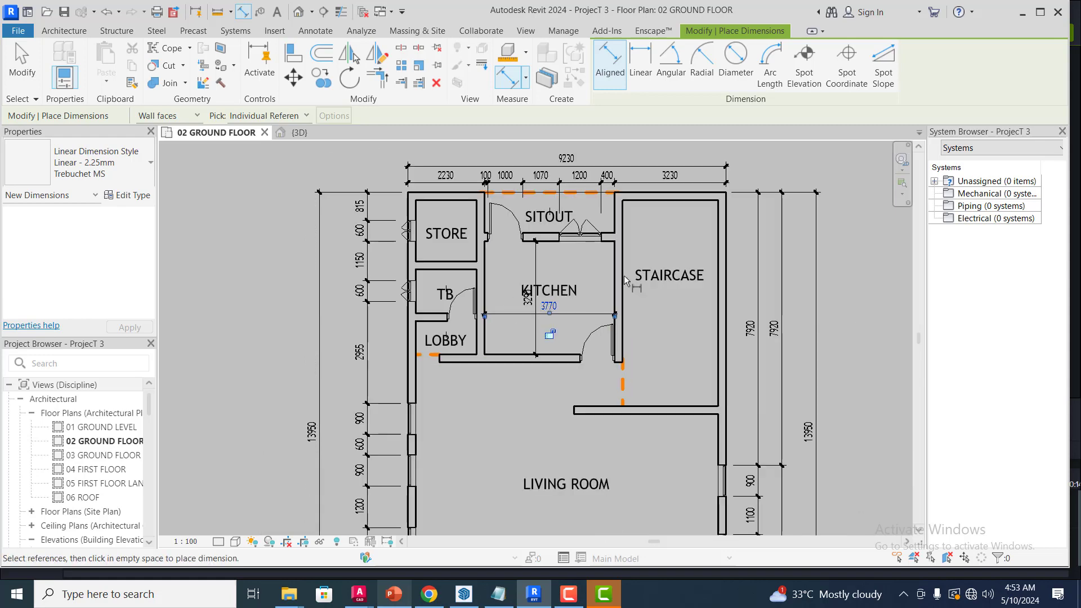
pyautogui.scroll(-2, 626, 267)
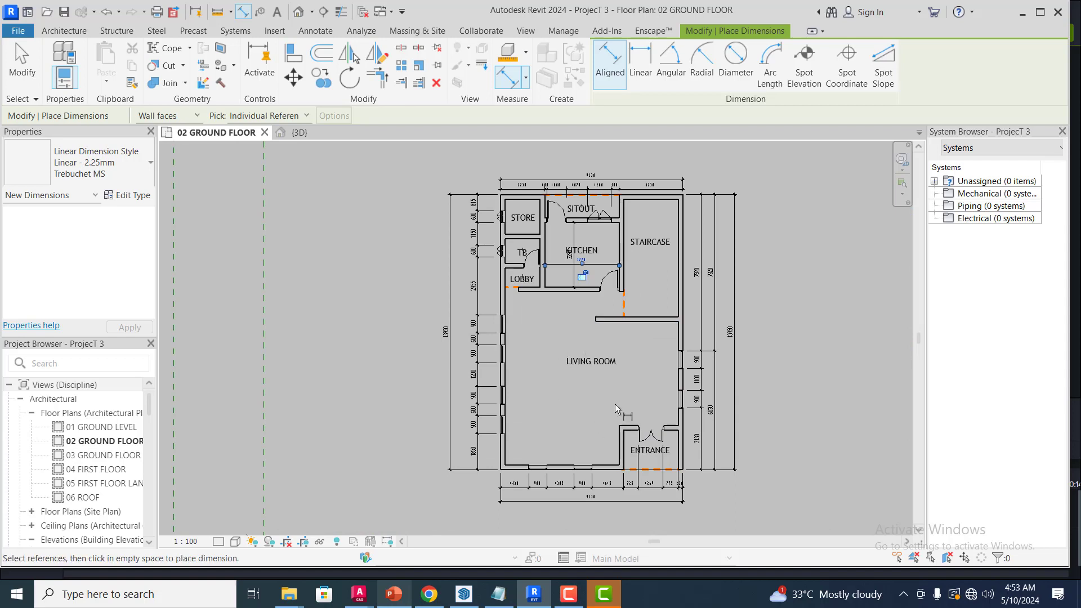
pyautogui.scroll(1, 655, 415)
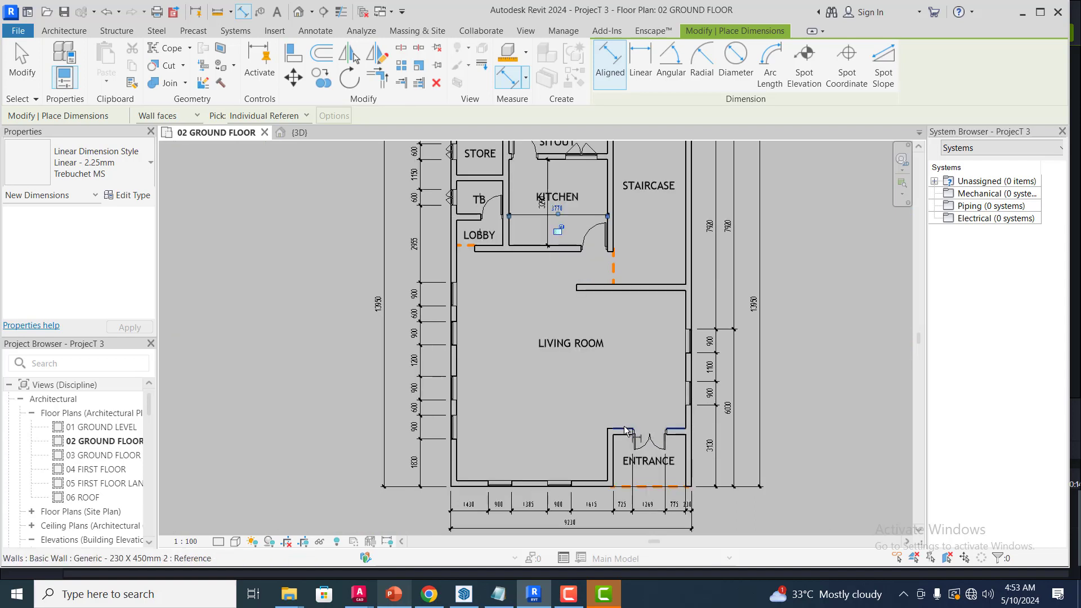
pyautogui.click(629, 428)
pyautogui.click(622, 292)
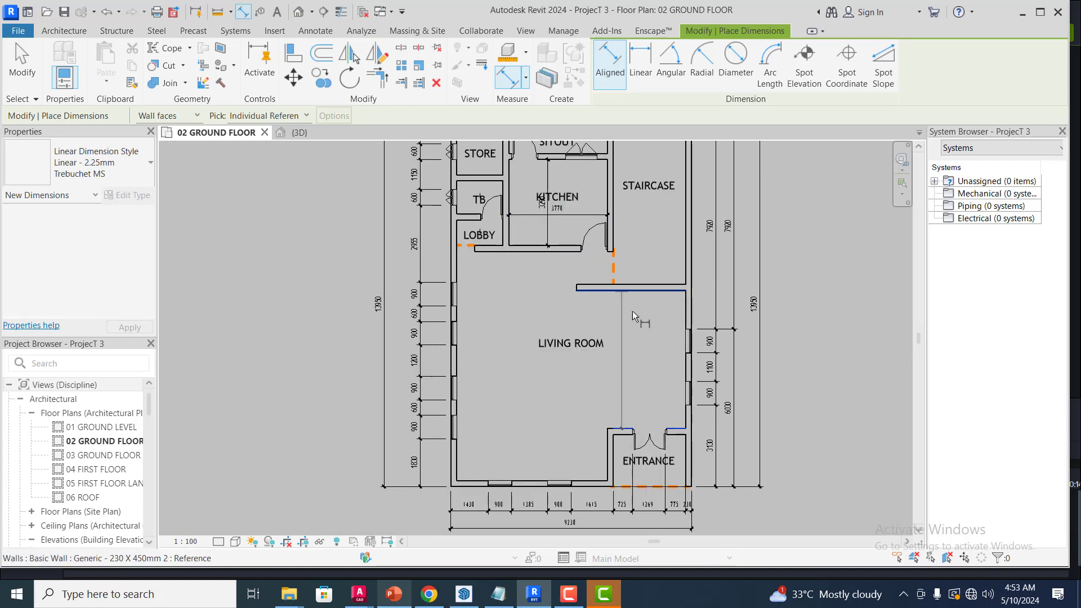
pyautogui.click(631, 360)
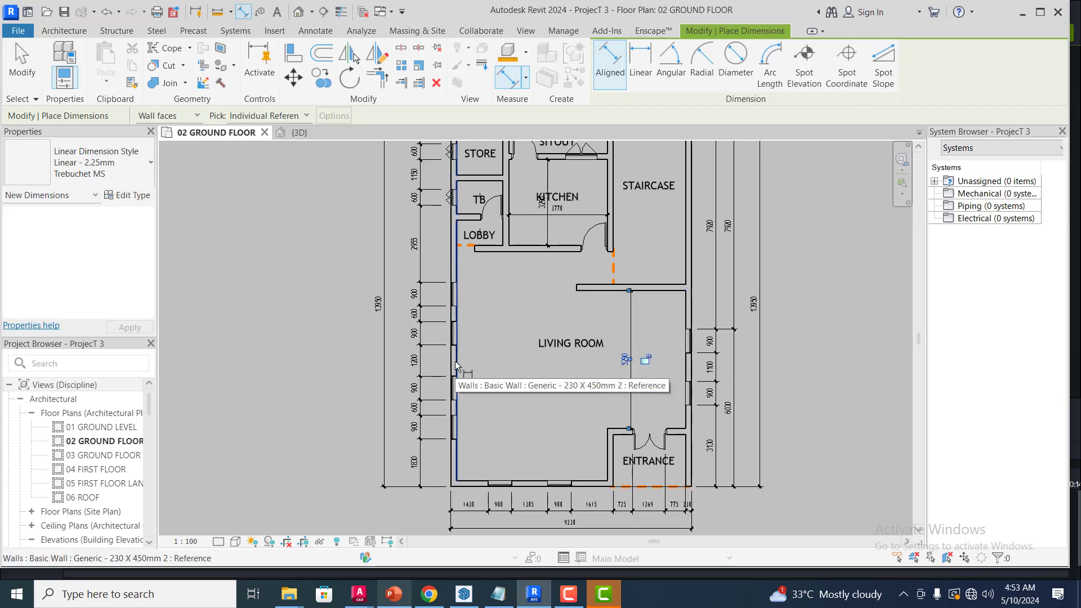
# Dimension the Living Room's full inside width between the side walls, and its length from the Kitchen's lower wall to the bottom exterior wall.
pyautogui.click(676, 383)
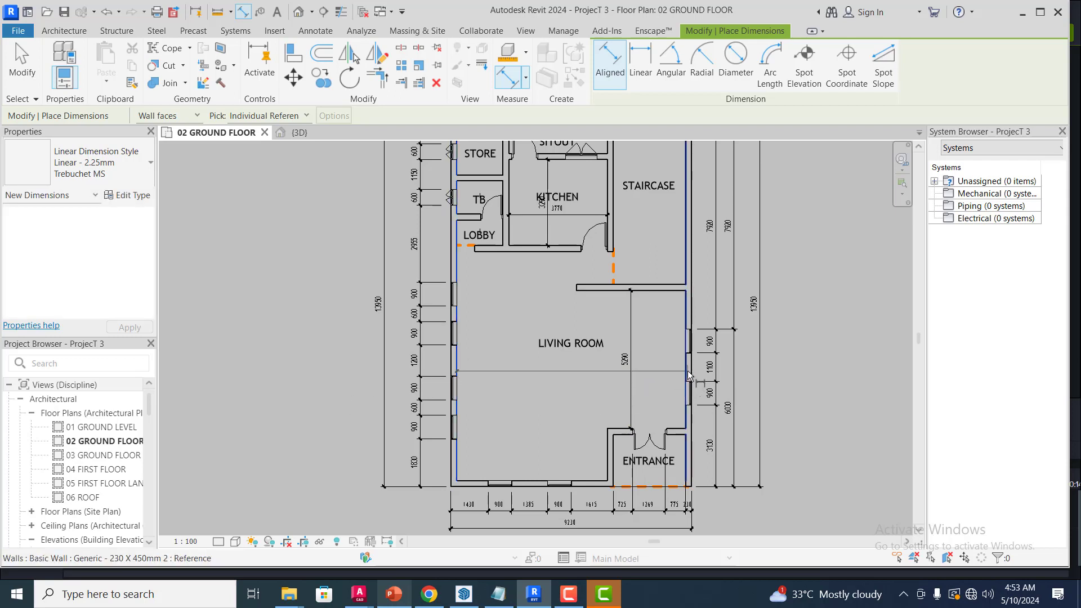
pyautogui.click(655, 387)
pyautogui.click(523, 254)
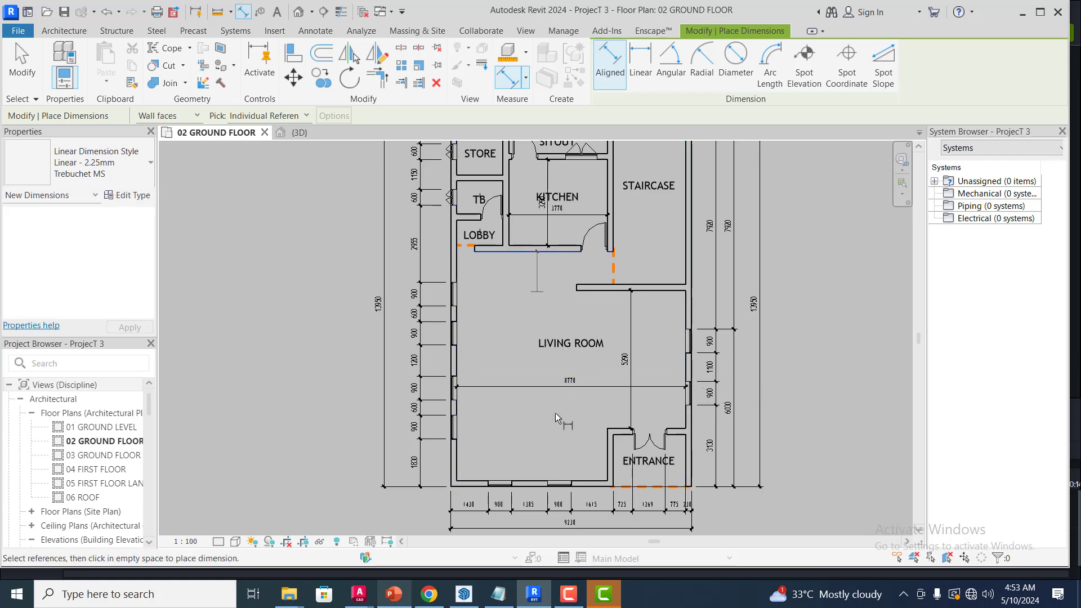
pyautogui.click(525, 481)
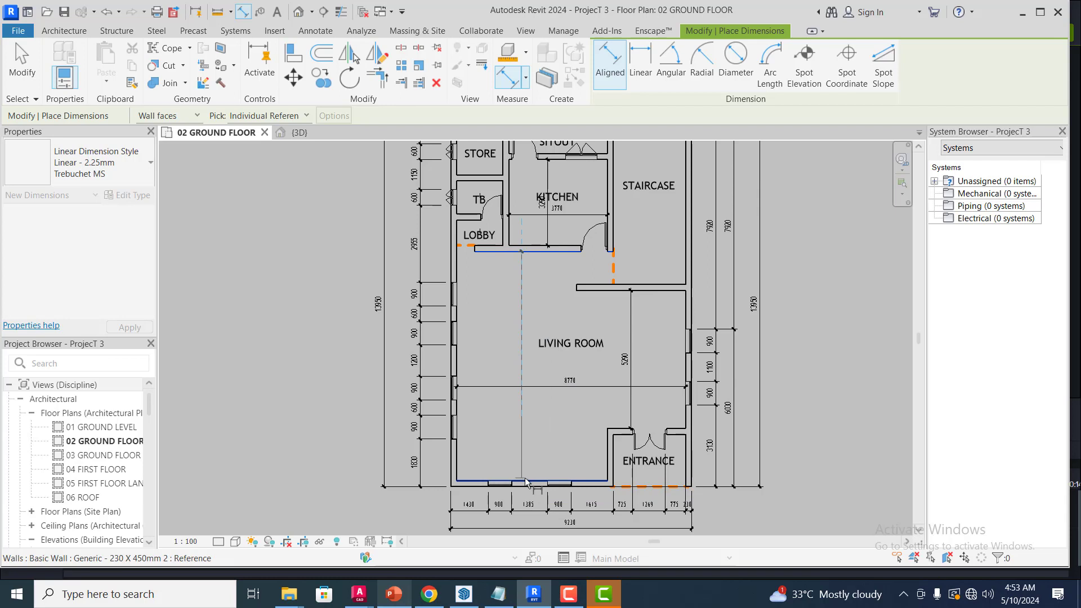
pyautogui.click(519, 426)
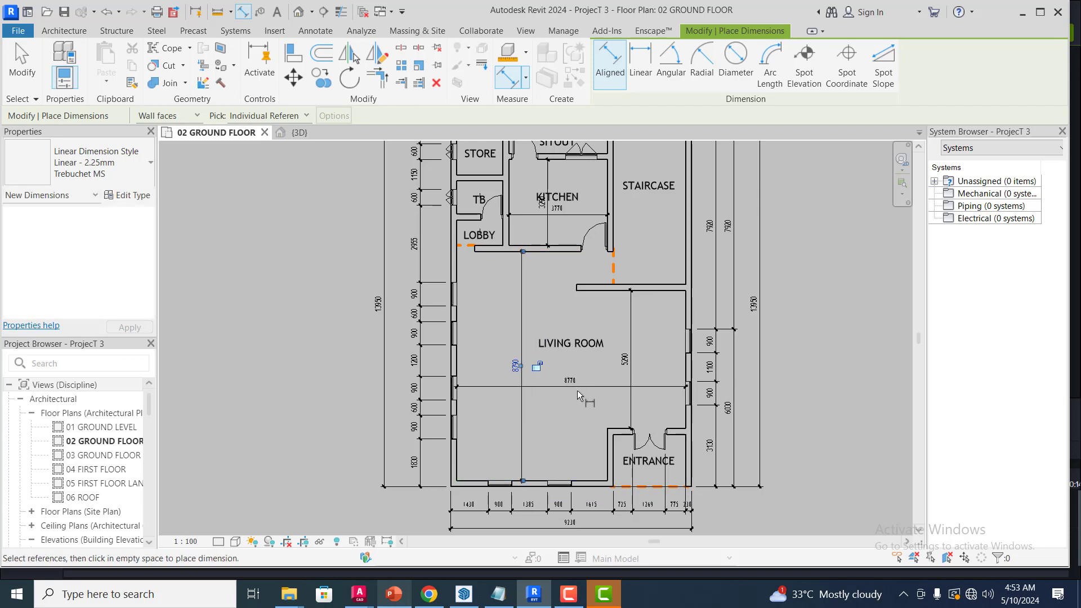
# Place a vertical aligned dimension inside the Lobby between the lower face of the TB partition and the upper face of the wall below.
pyautogui.scroll(-4, 585, 383)
pyautogui.scroll(3, 487, 242)
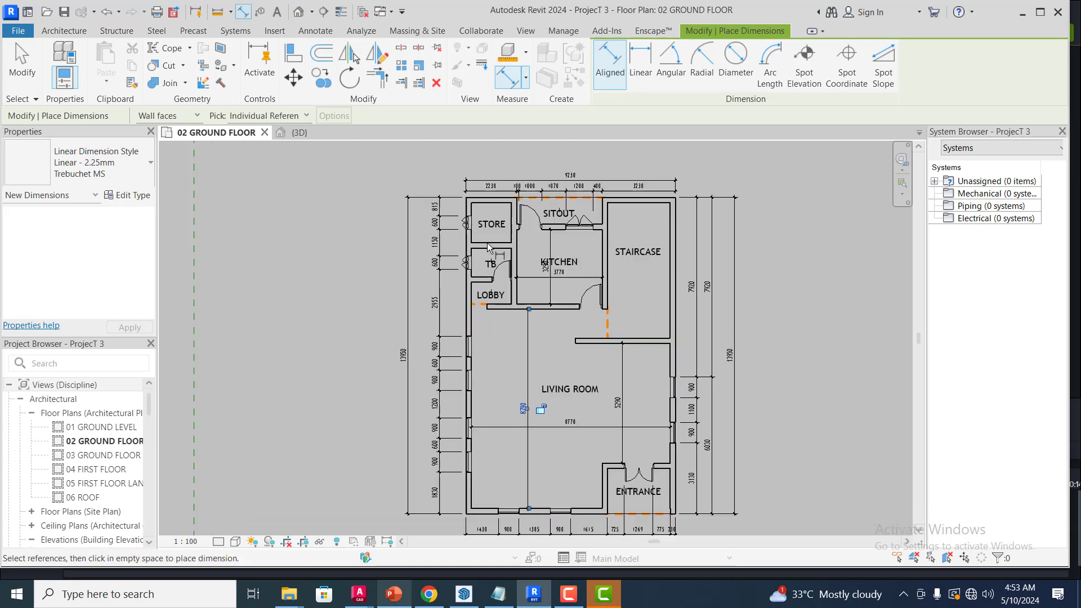
pyautogui.scroll(2, 485, 254)
pyautogui.scroll(2, 485, 315)
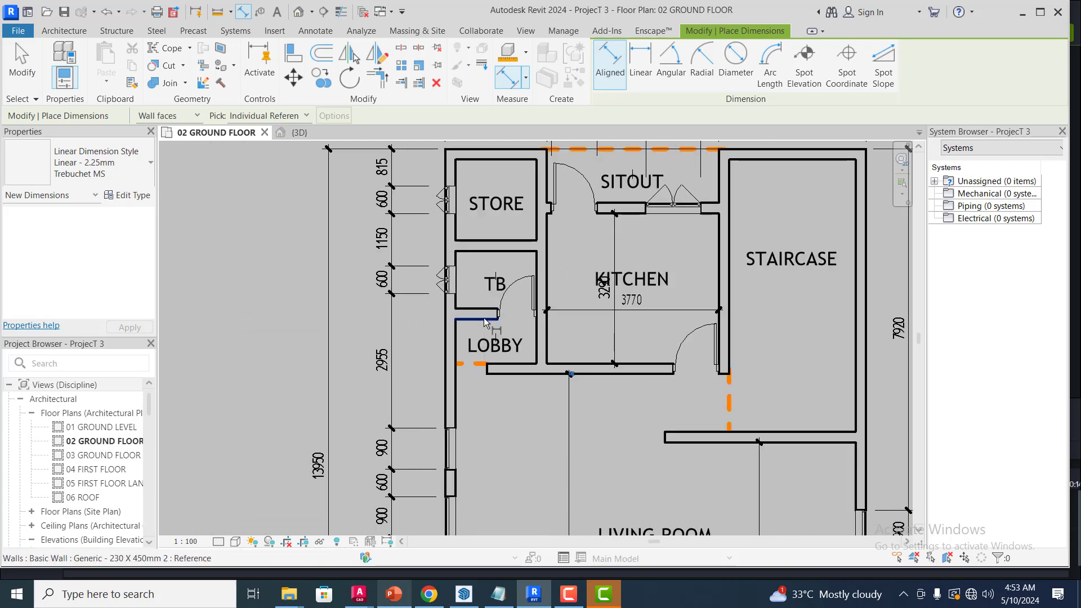
pyautogui.click(485, 320)
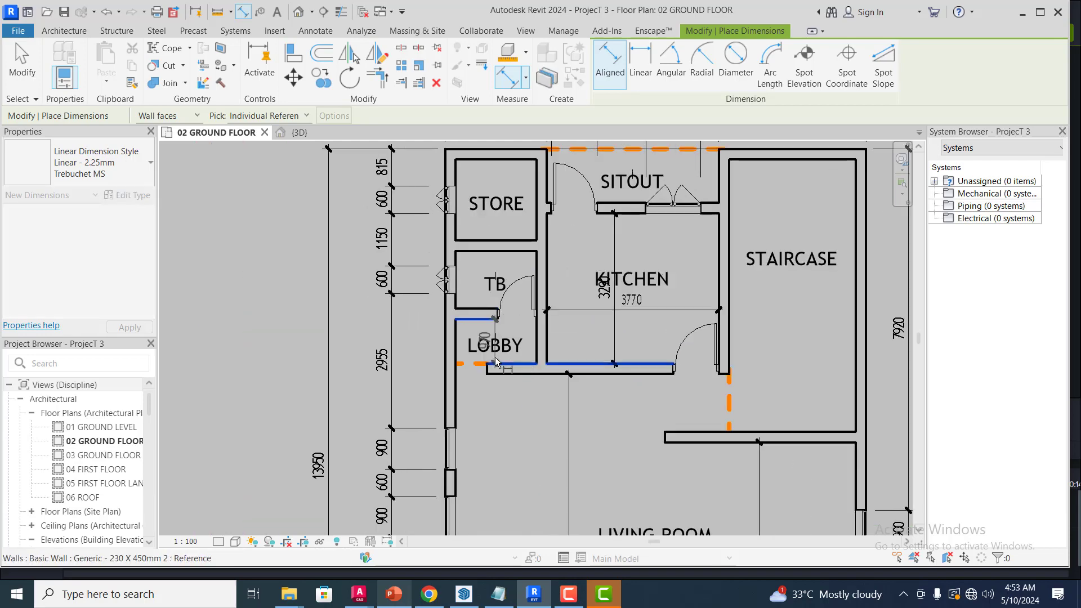
pyautogui.click(495, 360)
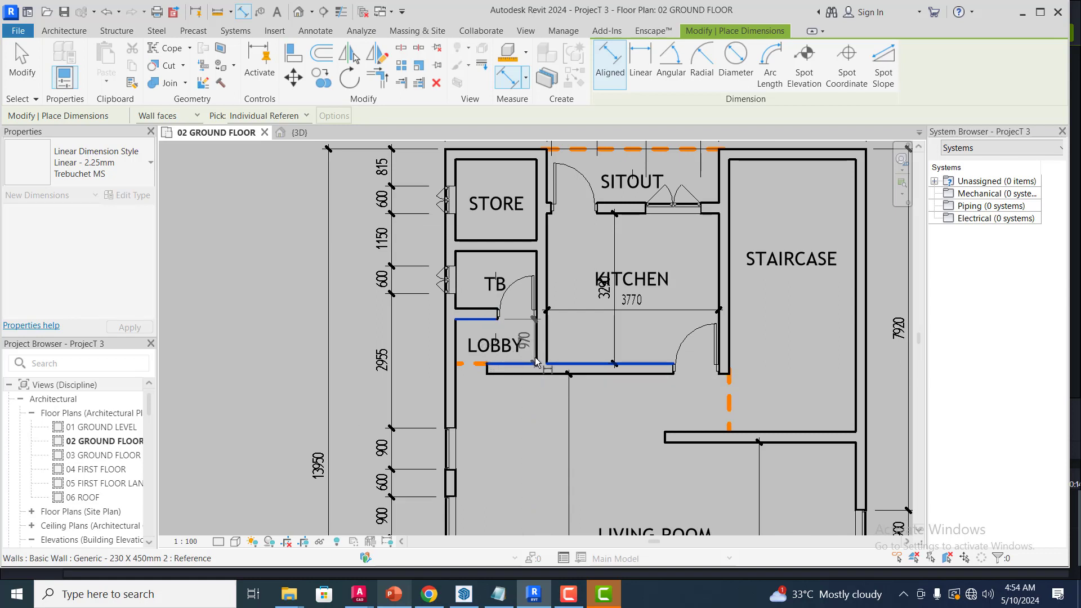
pyautogui.press('Escape')
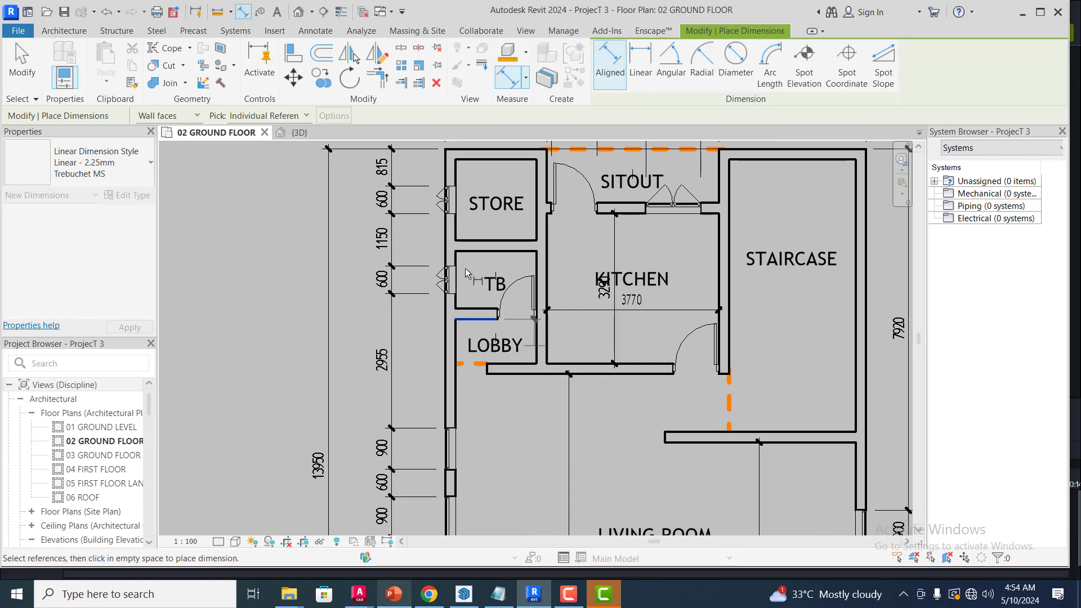
pyautogui.click(472, 311)
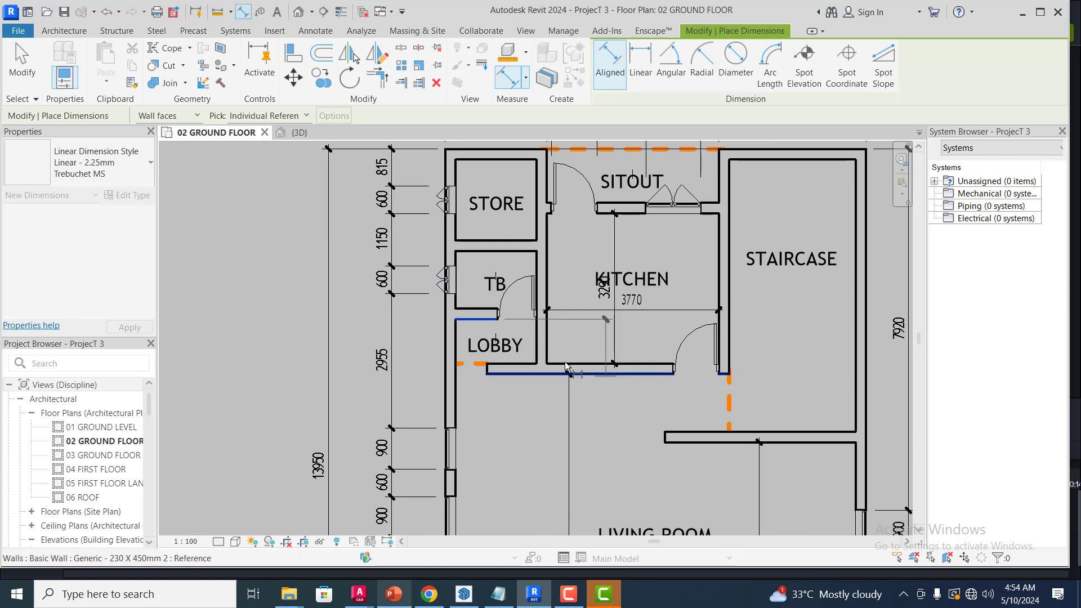
pyautogui.click(523, 365)
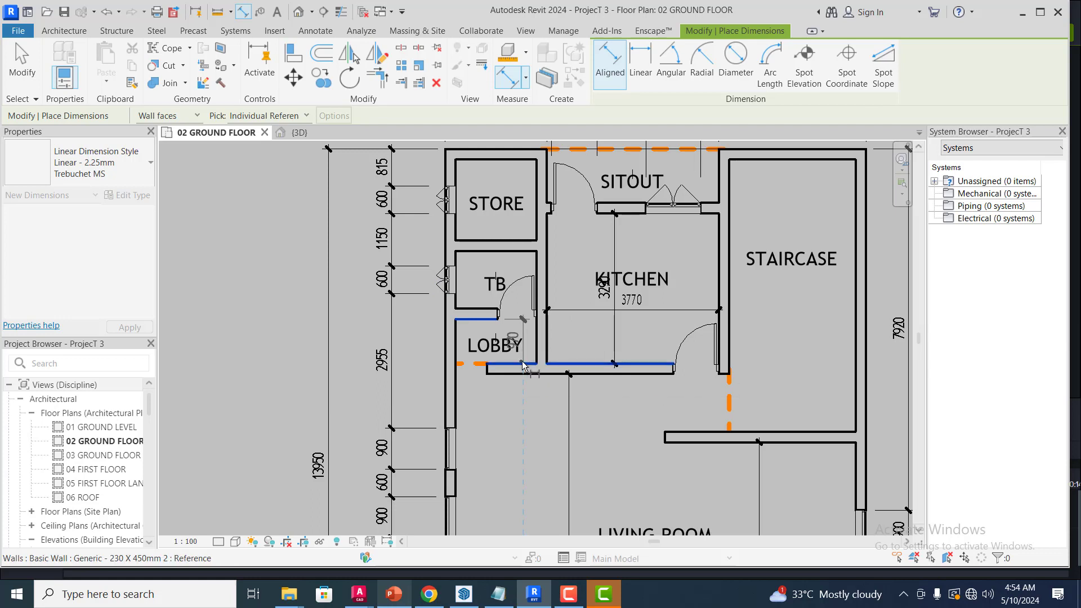
pyautogui.click(524, 352)
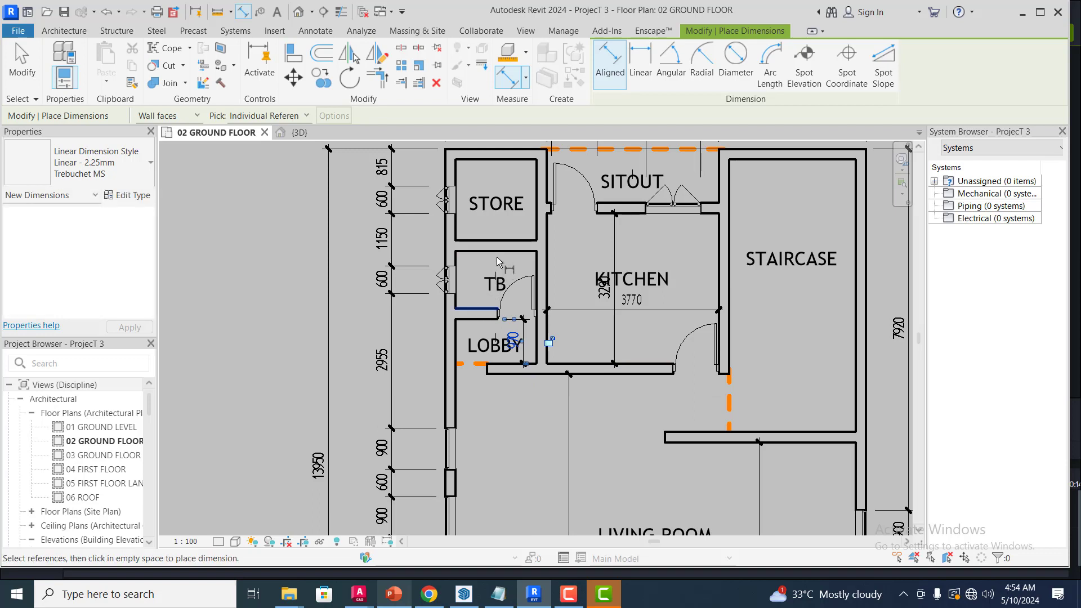
# Place a vertical aligned dimension inside the TB room between its lower and upper inner wall faces.
pyautogui.click(501, 251)
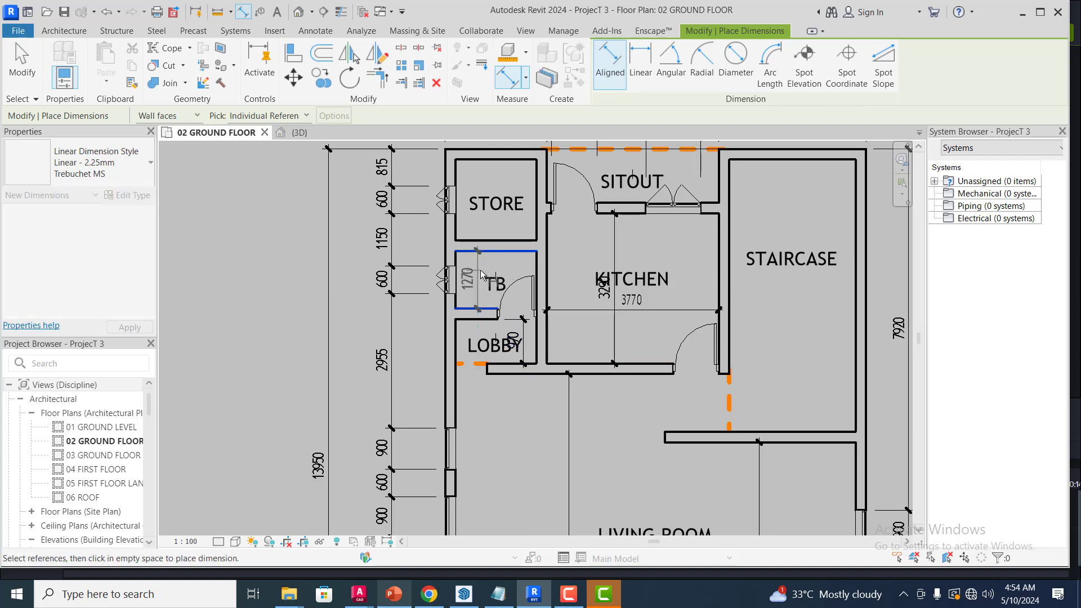
pyautogui.click(481, 269)
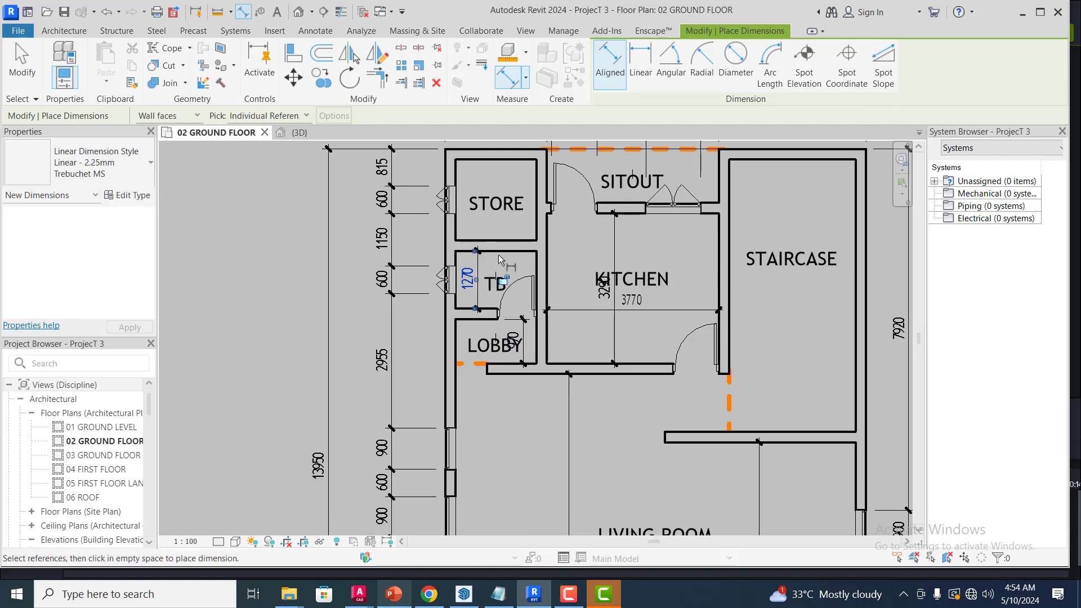
pyautogui.scroll(-2, 499, 259)
pyautogui.scroll(-3, 710, 252)
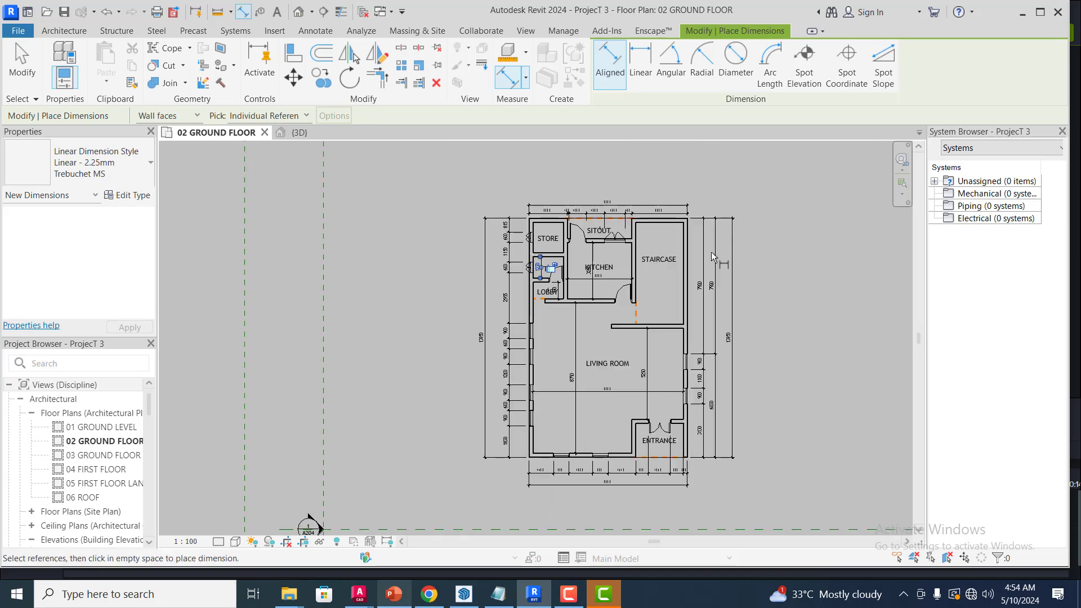
pyautogui.scroll(-1, 710, 252)
pyautogui.scroll(1, 374, 478)
pyautogui.scroll(1, 675, 250)
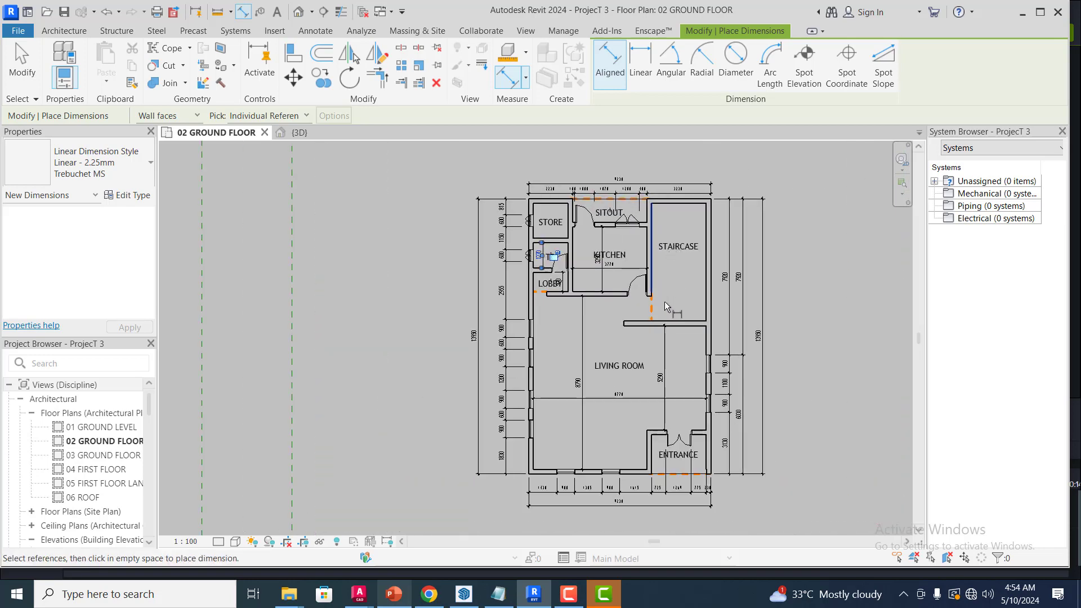
pyautogui.scroll(1, 710, 256)
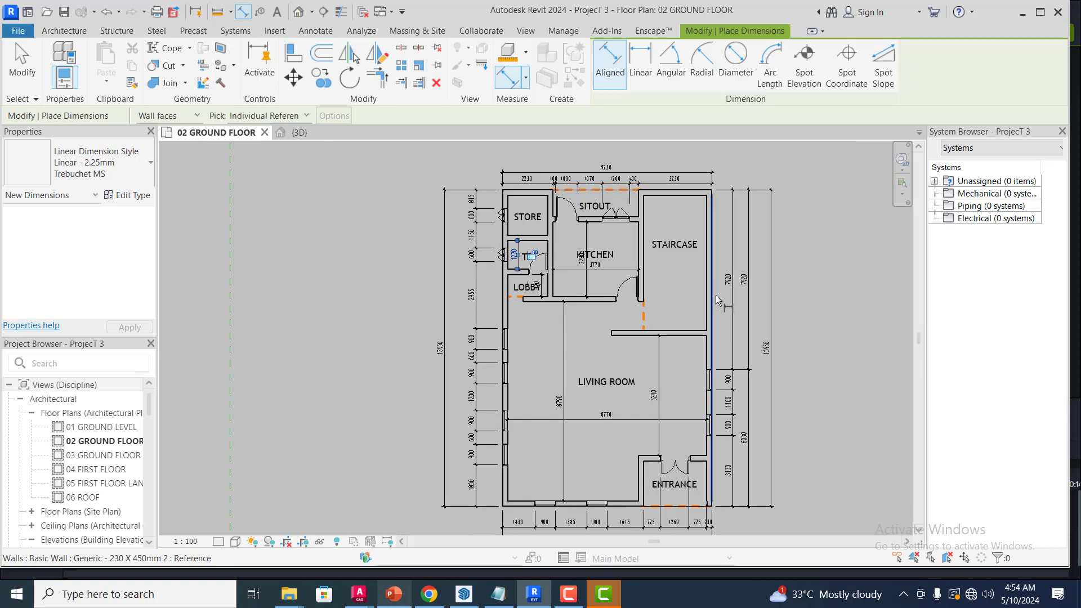
pyautogui.scroll(1, 691, 216)
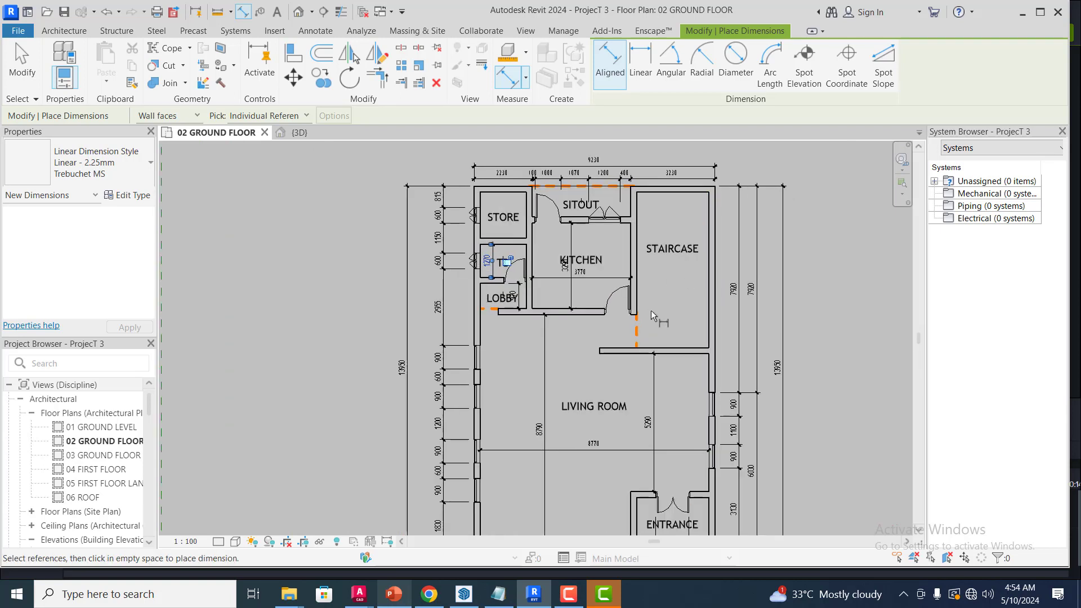